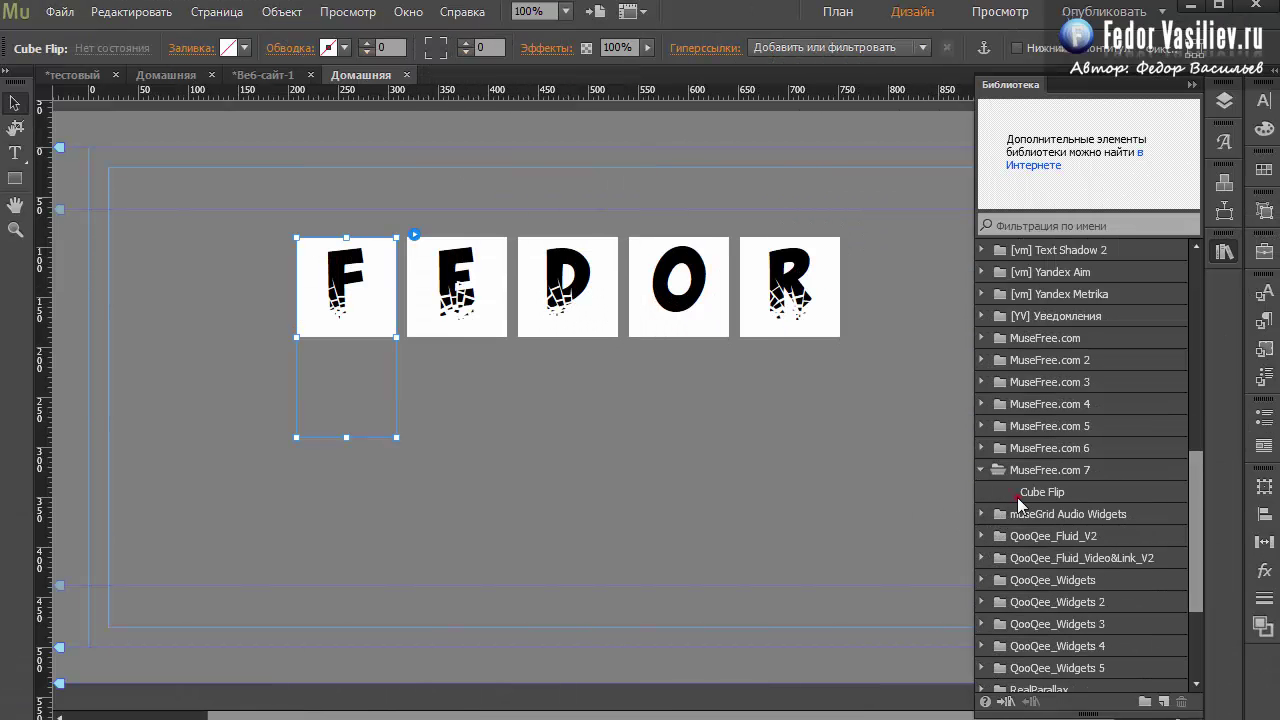
- Place a Cube Flip widget from the MuseFree.com 7 library folder on the page below the FEDOR letters
drag(1019, 500, 391, 493)
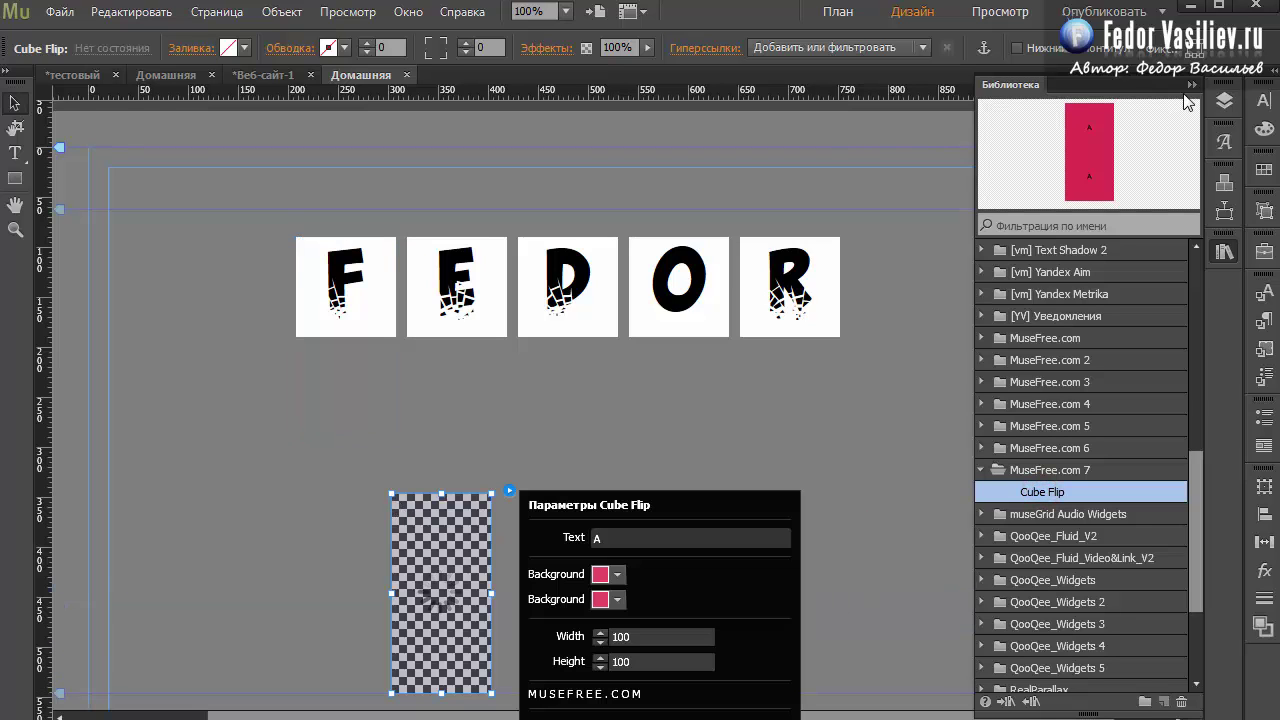
click(1191, 85)
drag(1195, 550, 1190, 590)
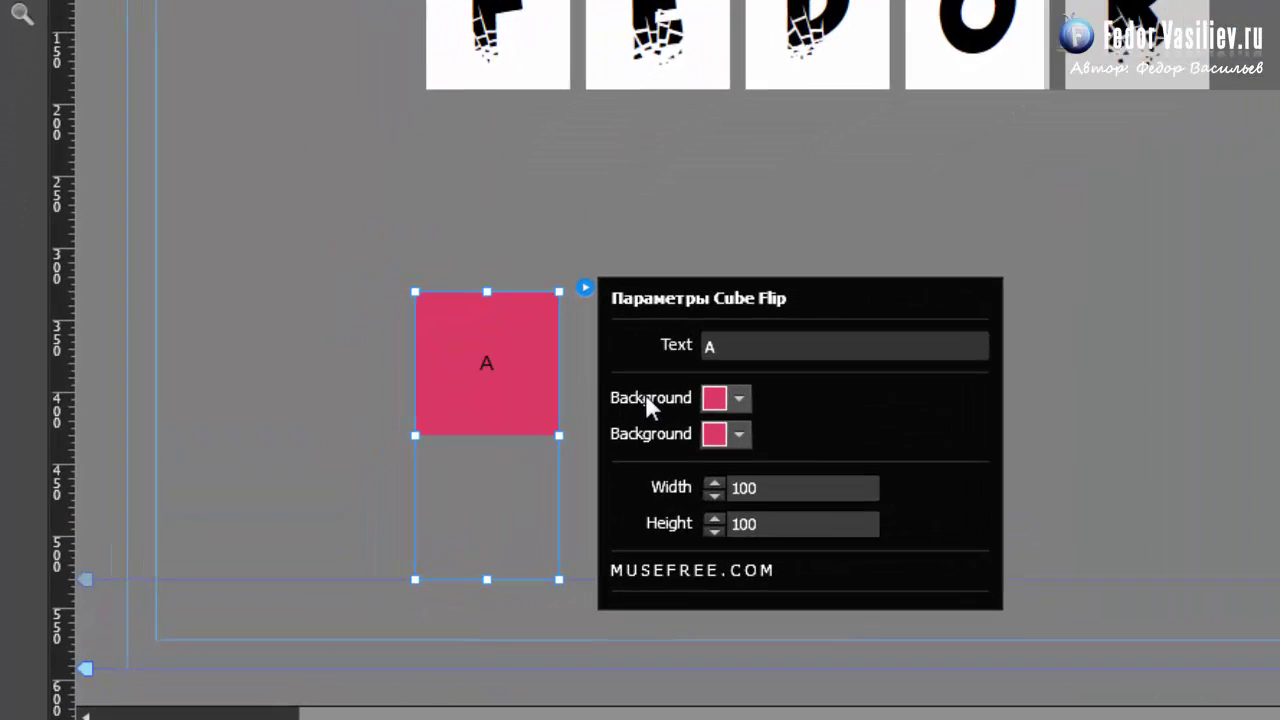
click(746, 346)
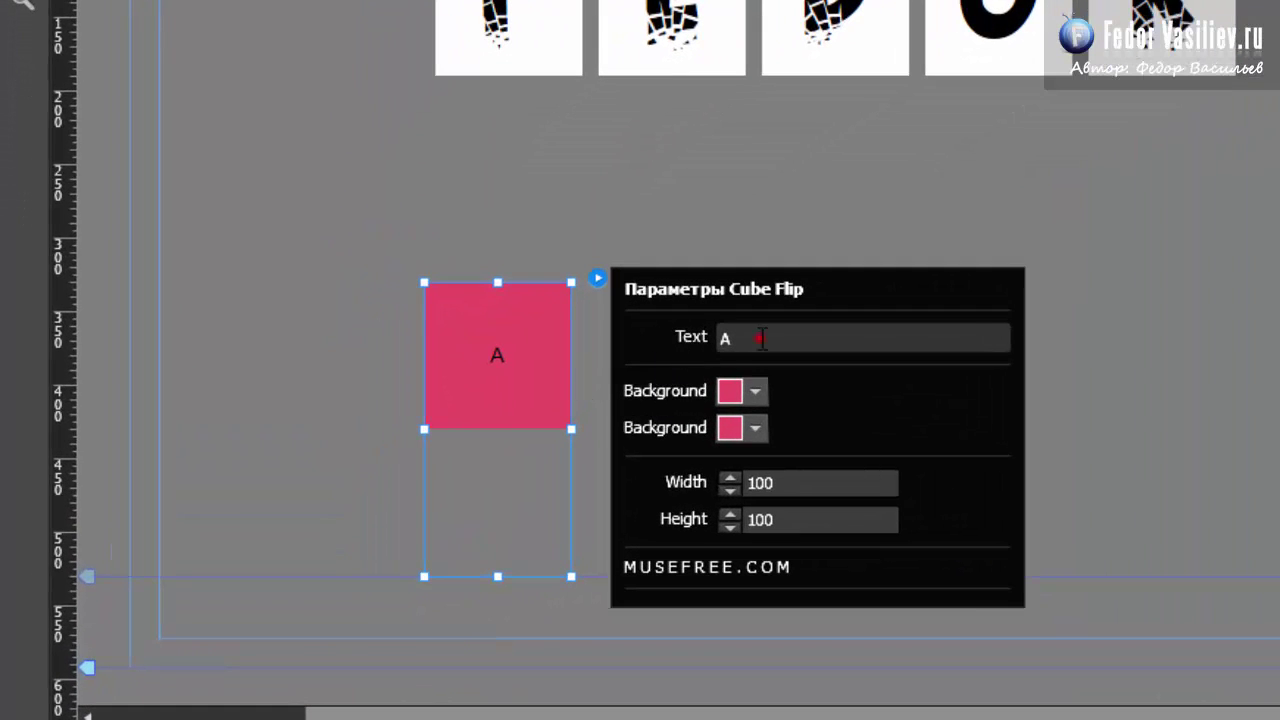
double_click(752, 340)
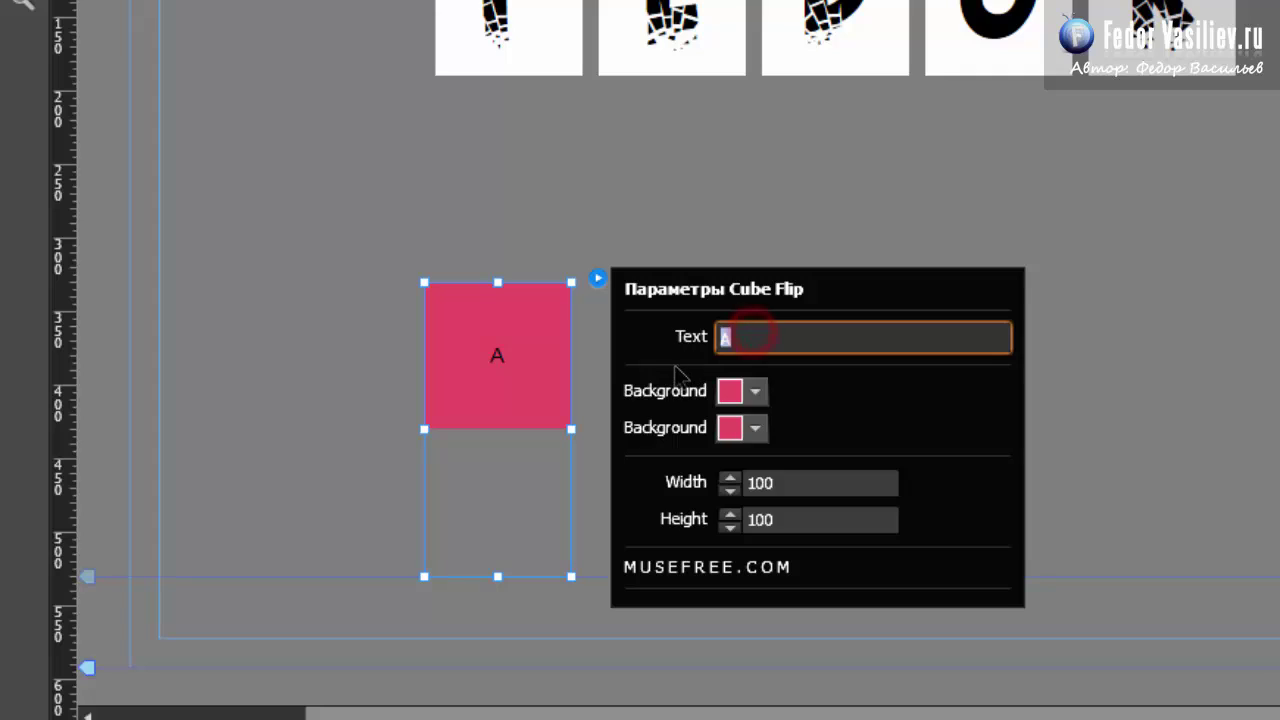
click(752, 340)
click(551, 378)
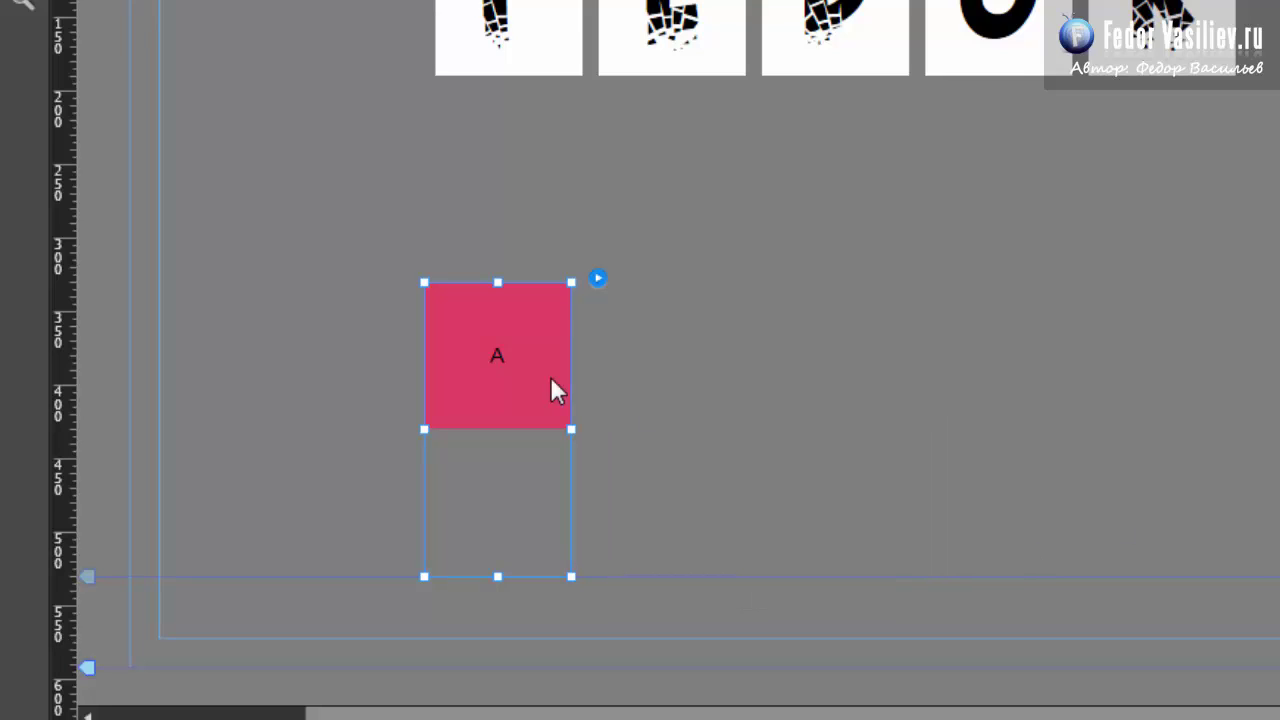
click(597, 279)
click(770, 338)
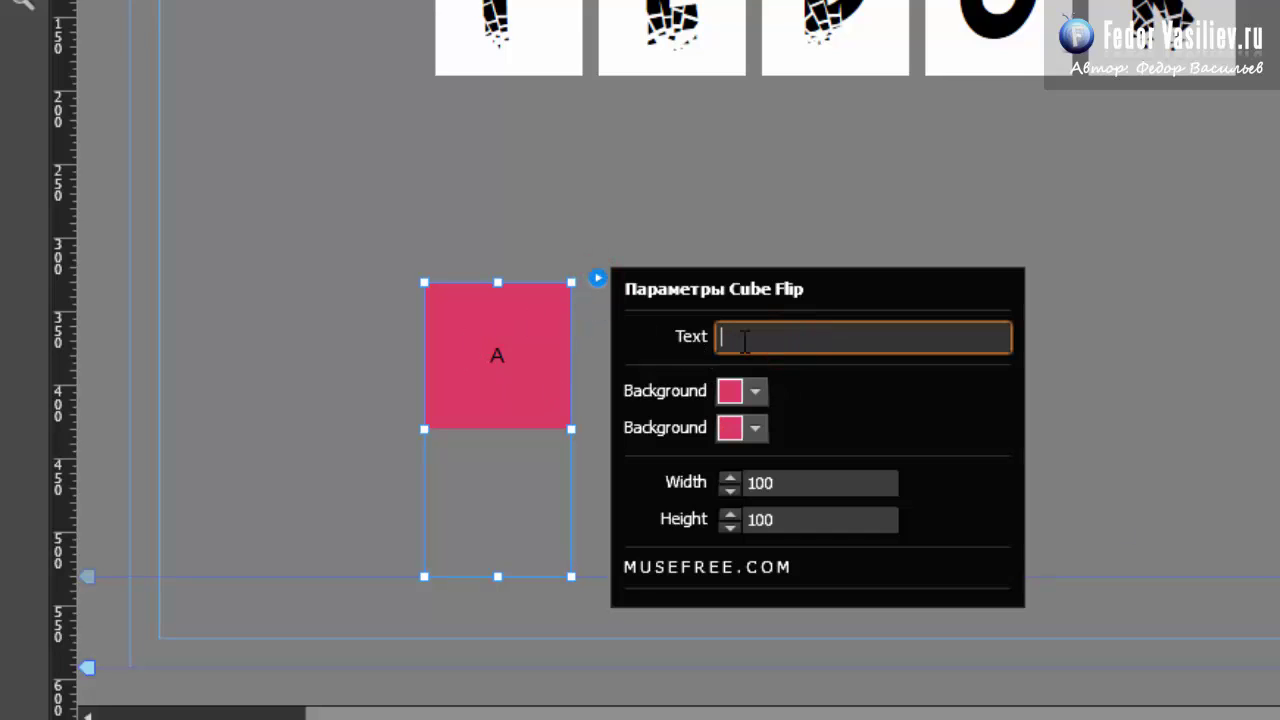
right_click(744, 340)
click(815, 428)
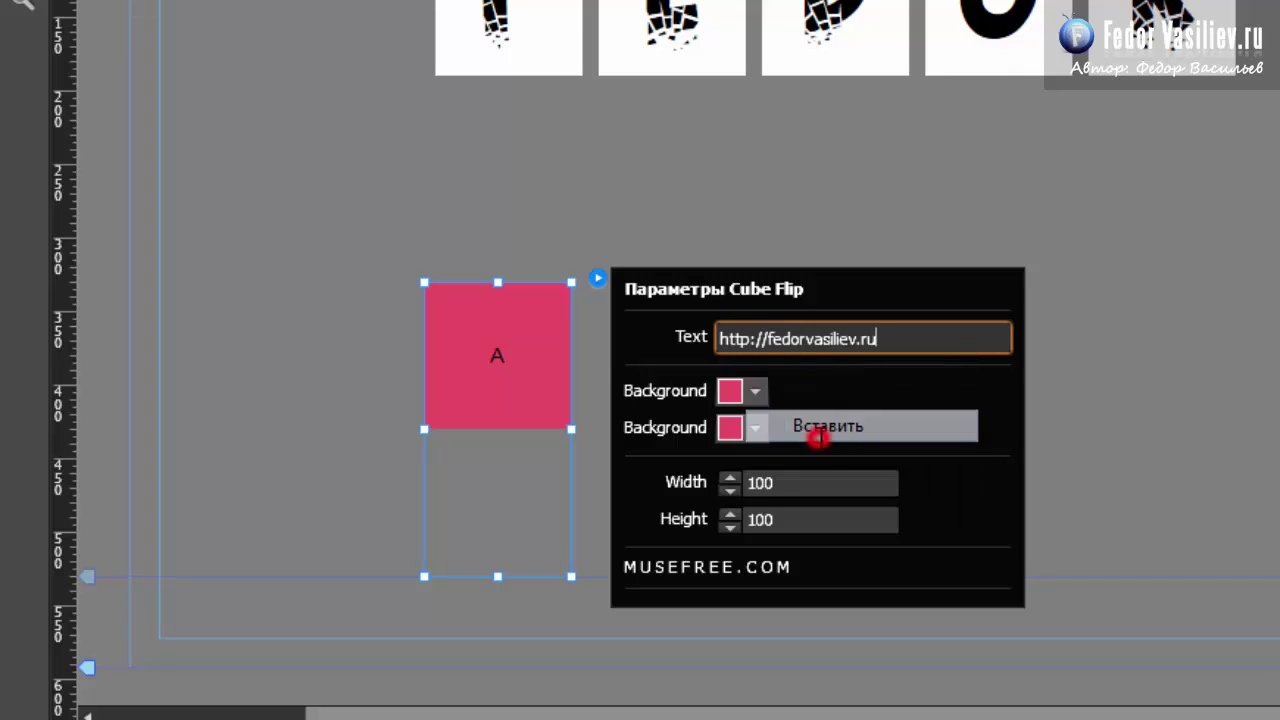
click(768, 340)
key(BackSpace)
key(BackSpace)
key(BackSpace)
key(BackSpace)
key(BackSpace)
key(BackSpace)
key(BackSpace)
key(Return)
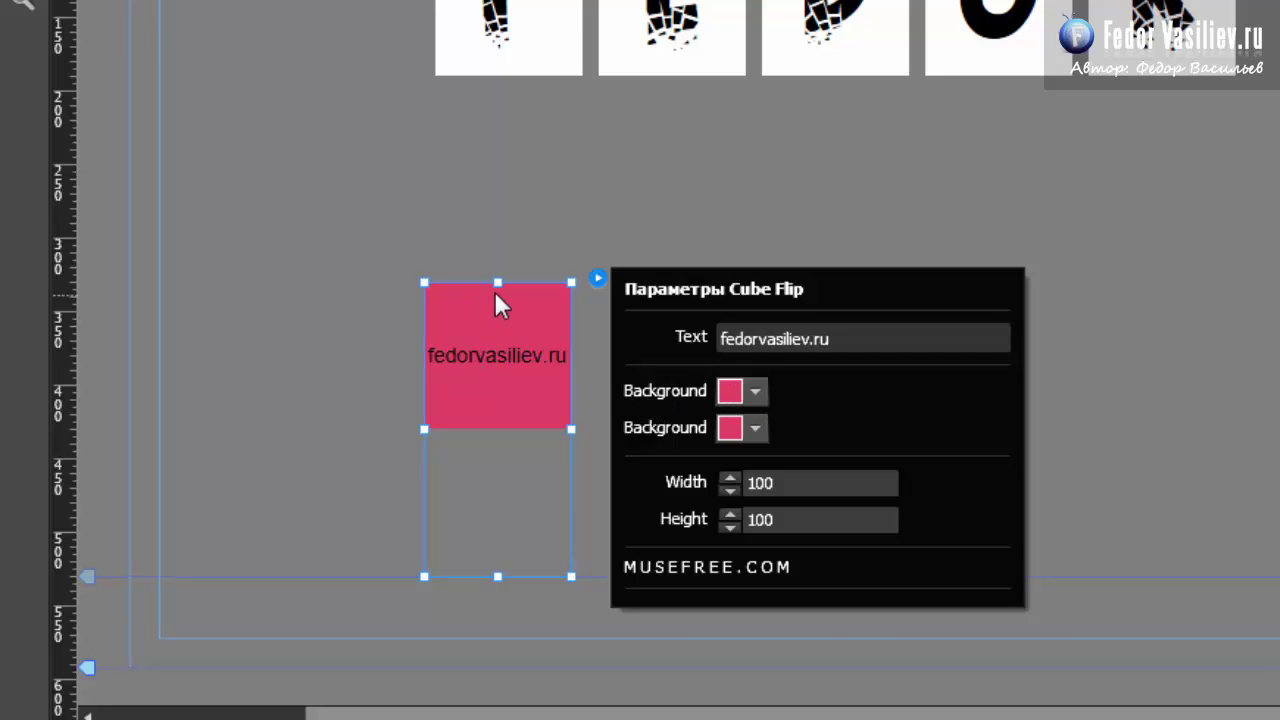
- Set the widget's second background colour to light blue, 29ABE2
click(754, 429)
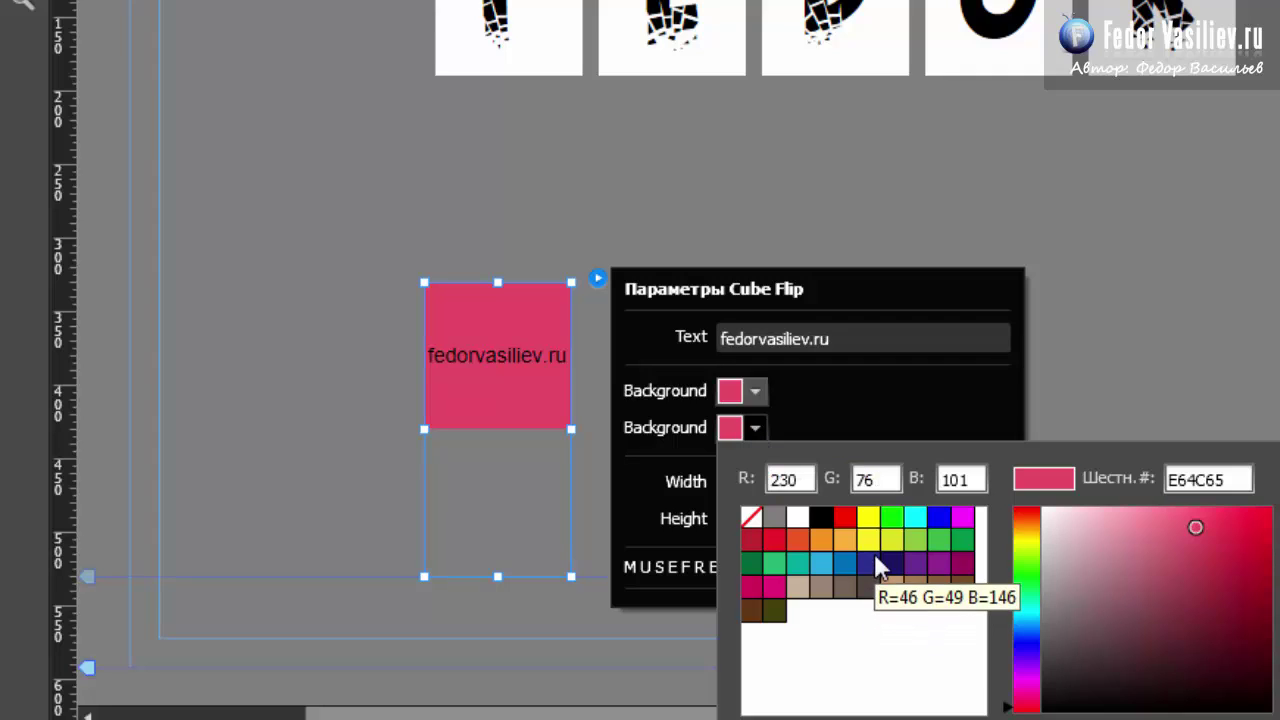
click(824, 560)
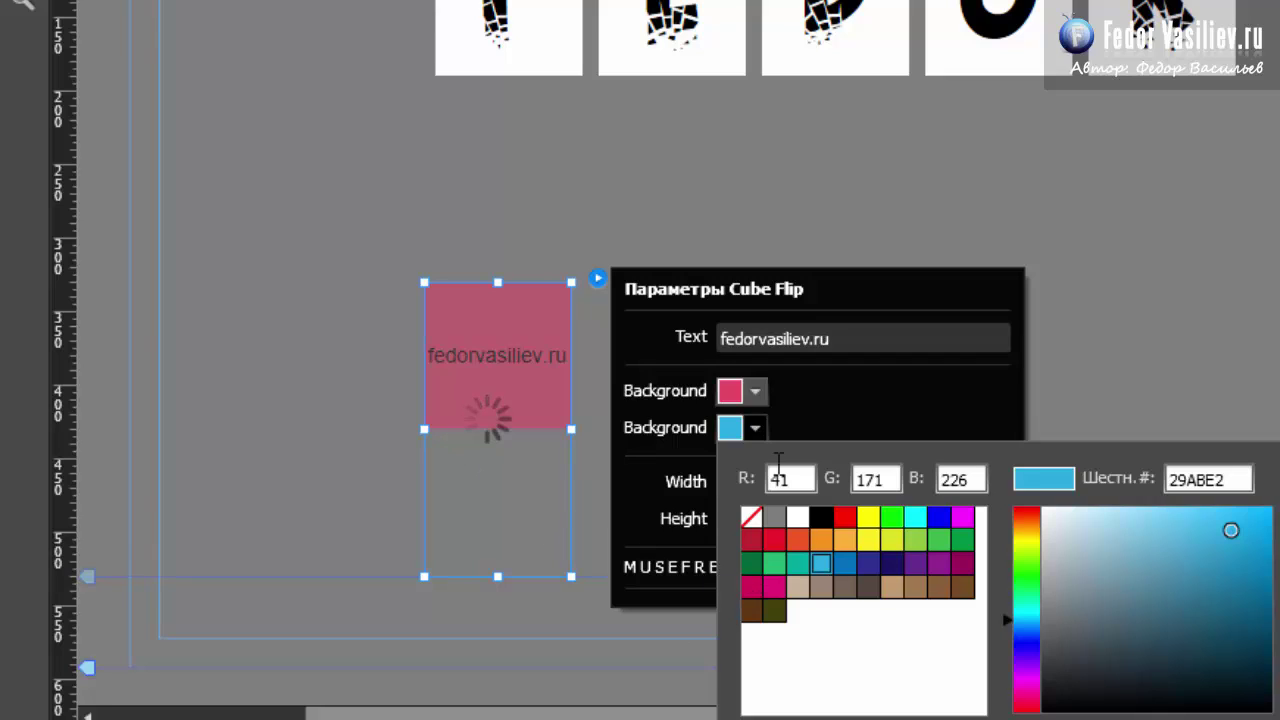
click(834, 416)
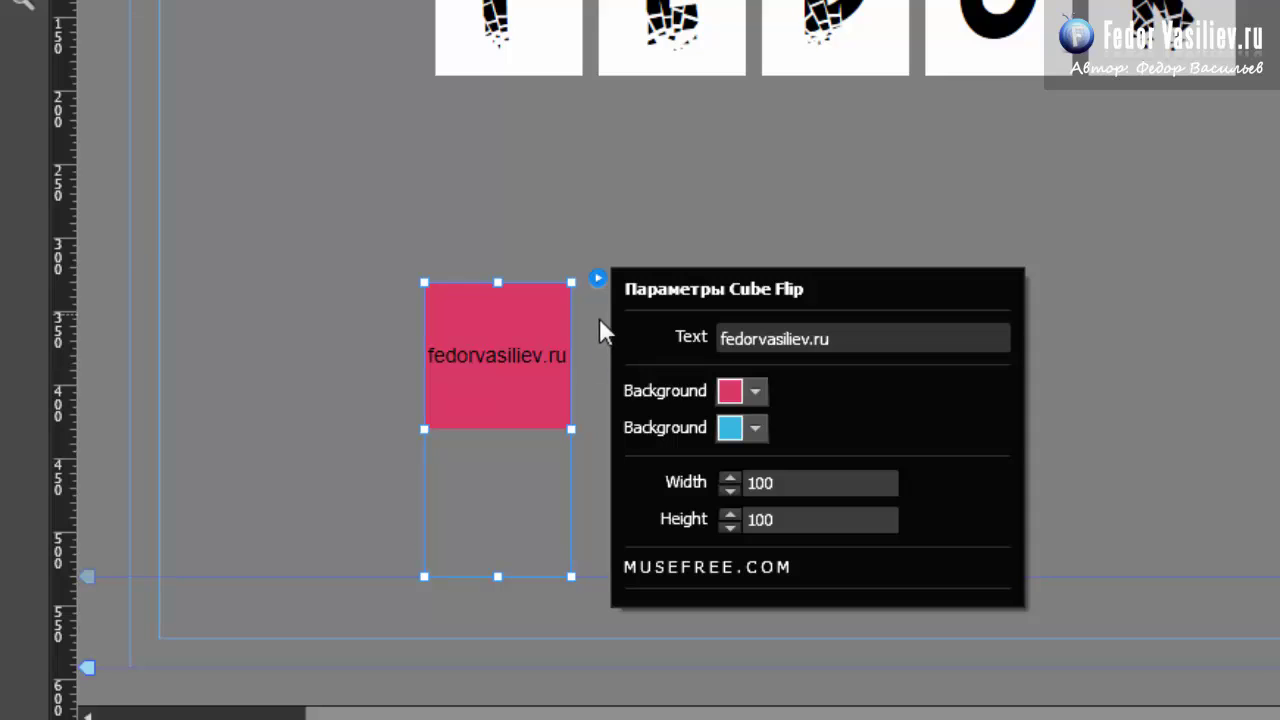
click(594, 323)
click(486, 364)
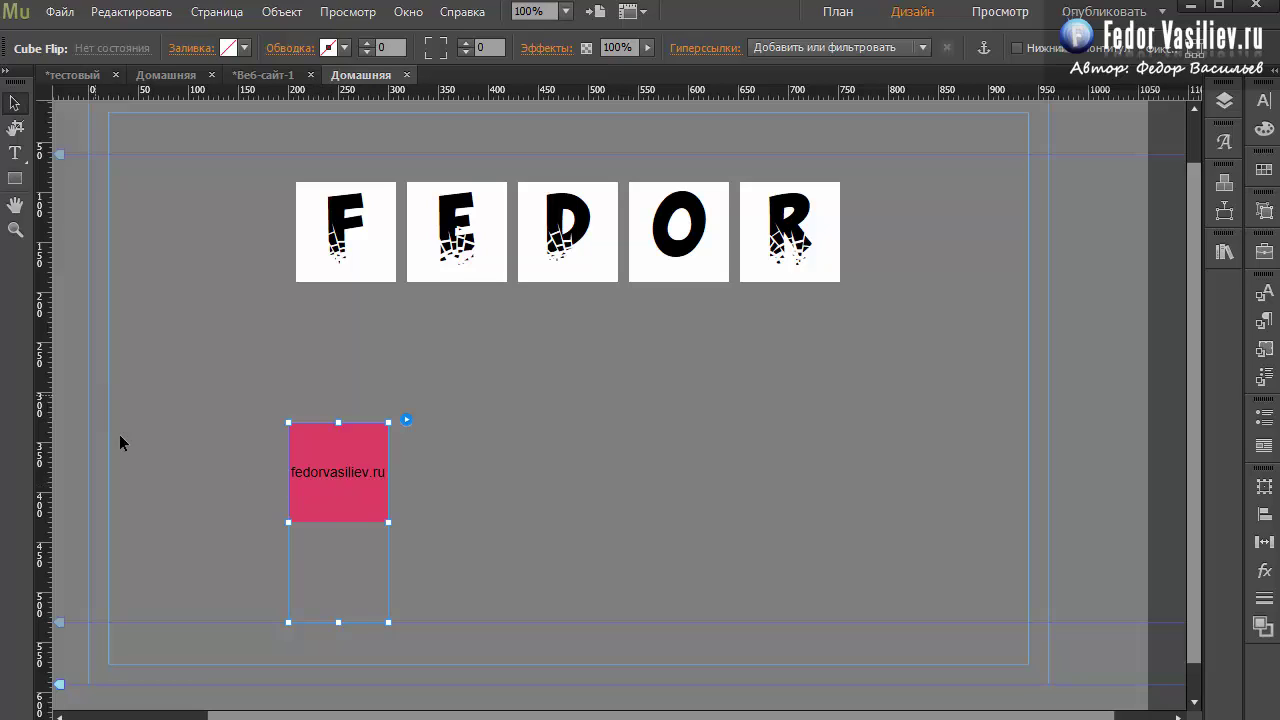
- Set the text size of the fedorvasiliev.ru widget to 60 using the Text tool
click(319, 488)
click(14, 155)
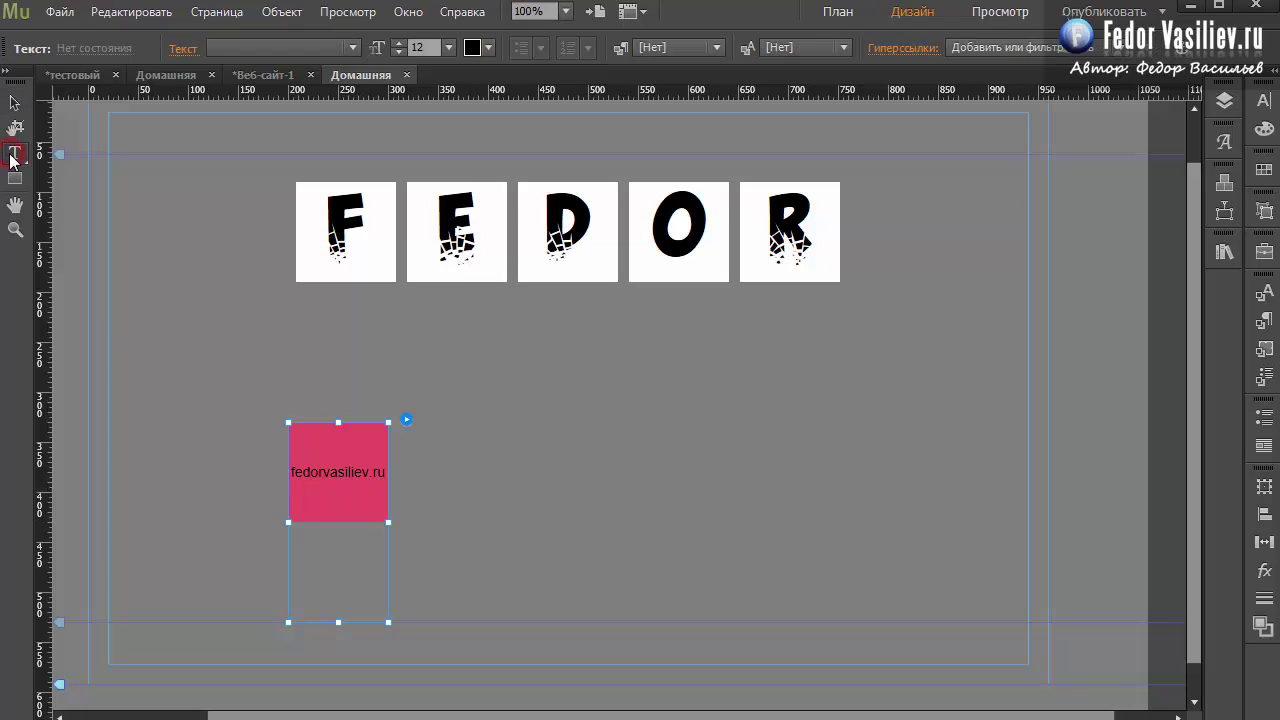
click(447, 48)
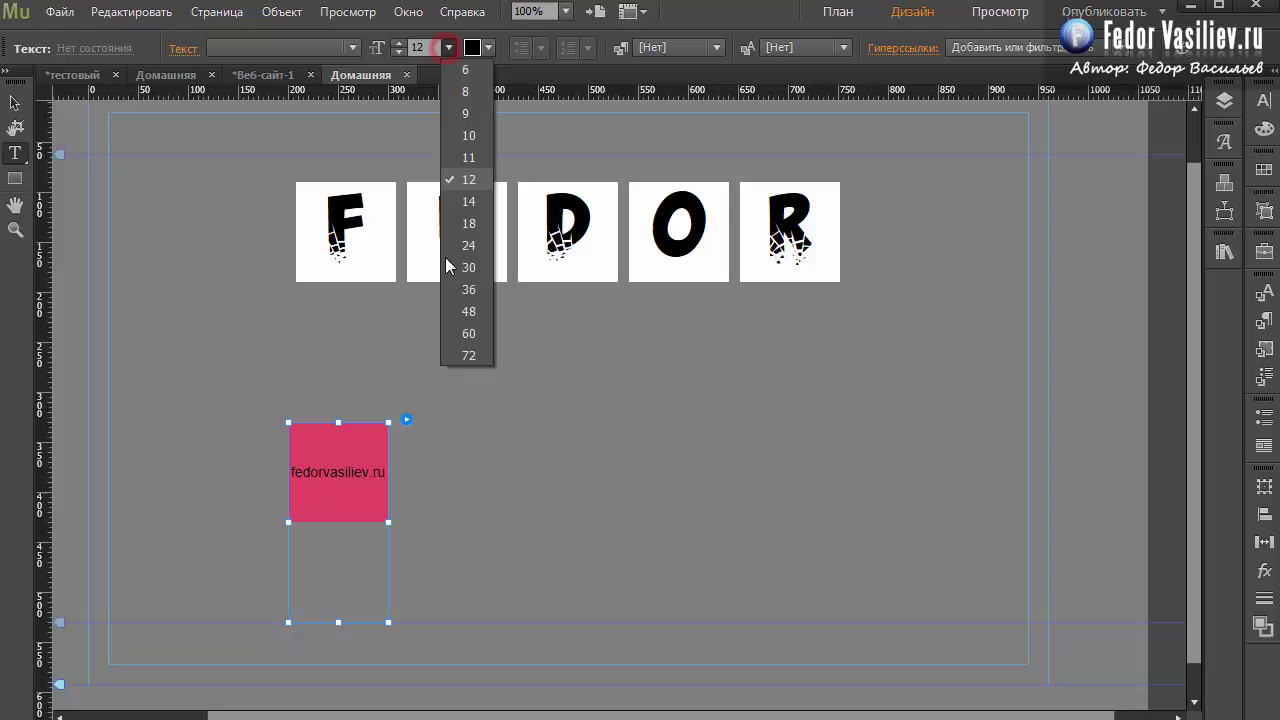
click(467, 334)
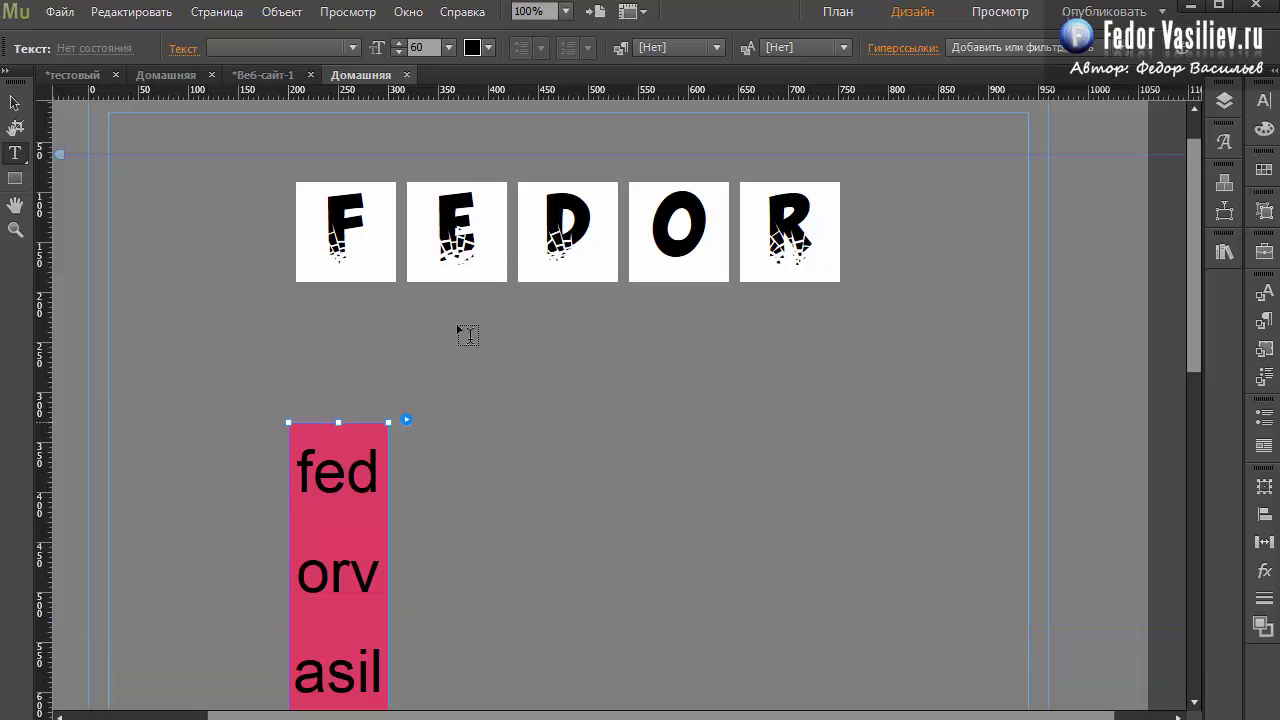
drag(1185, 362, 485, 63)
- Change the widget's text colour to white (FFFFFF) and its font to eMAxiouE Bold
click(486, 47)
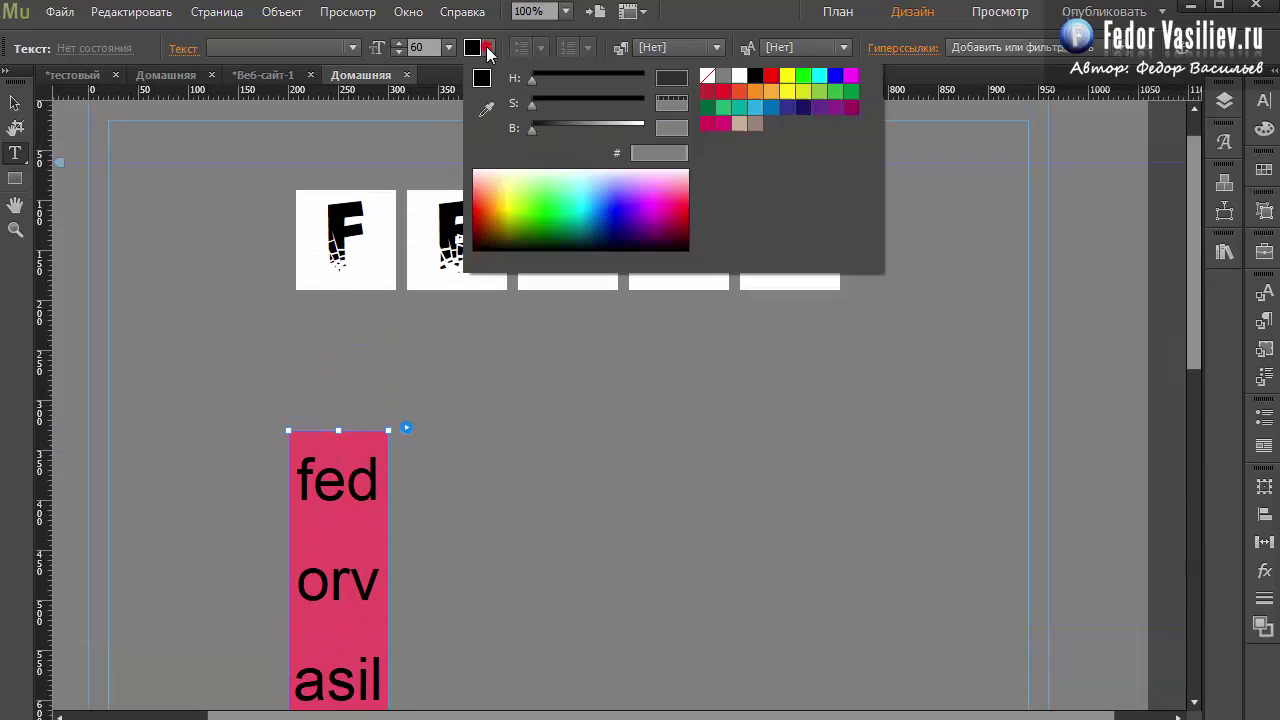
click(736, 79)
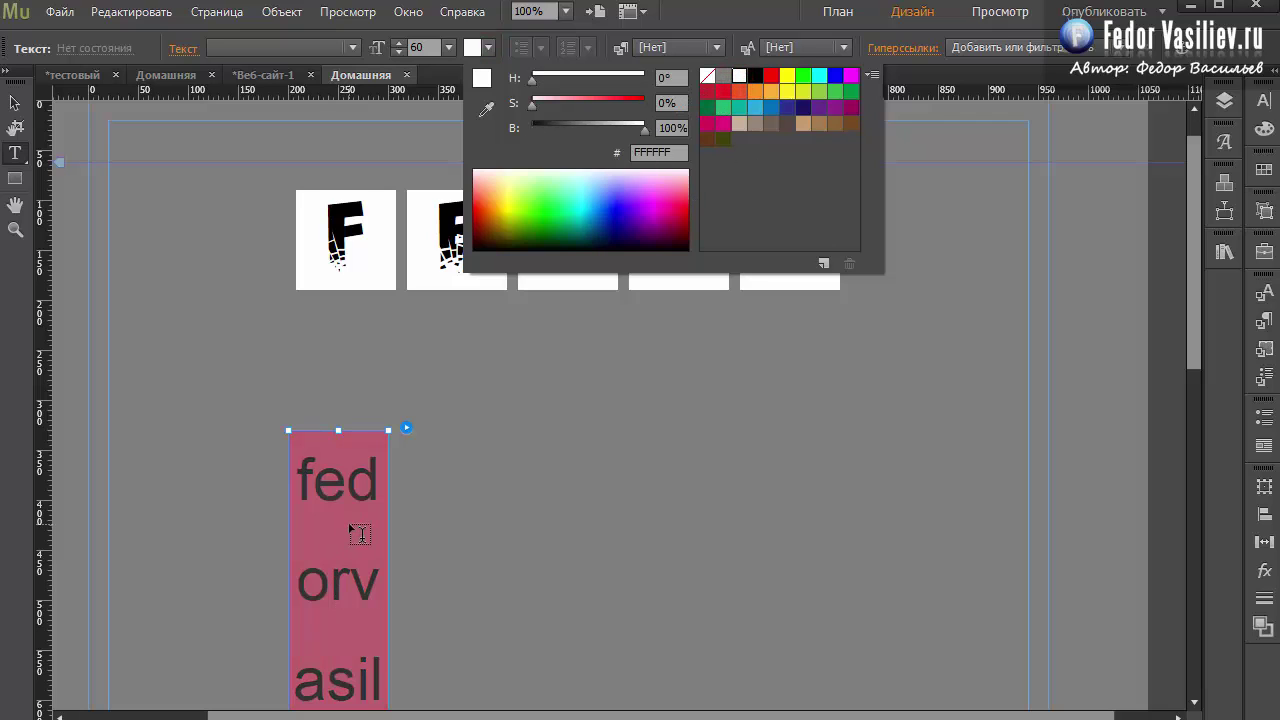
click(443, 557)
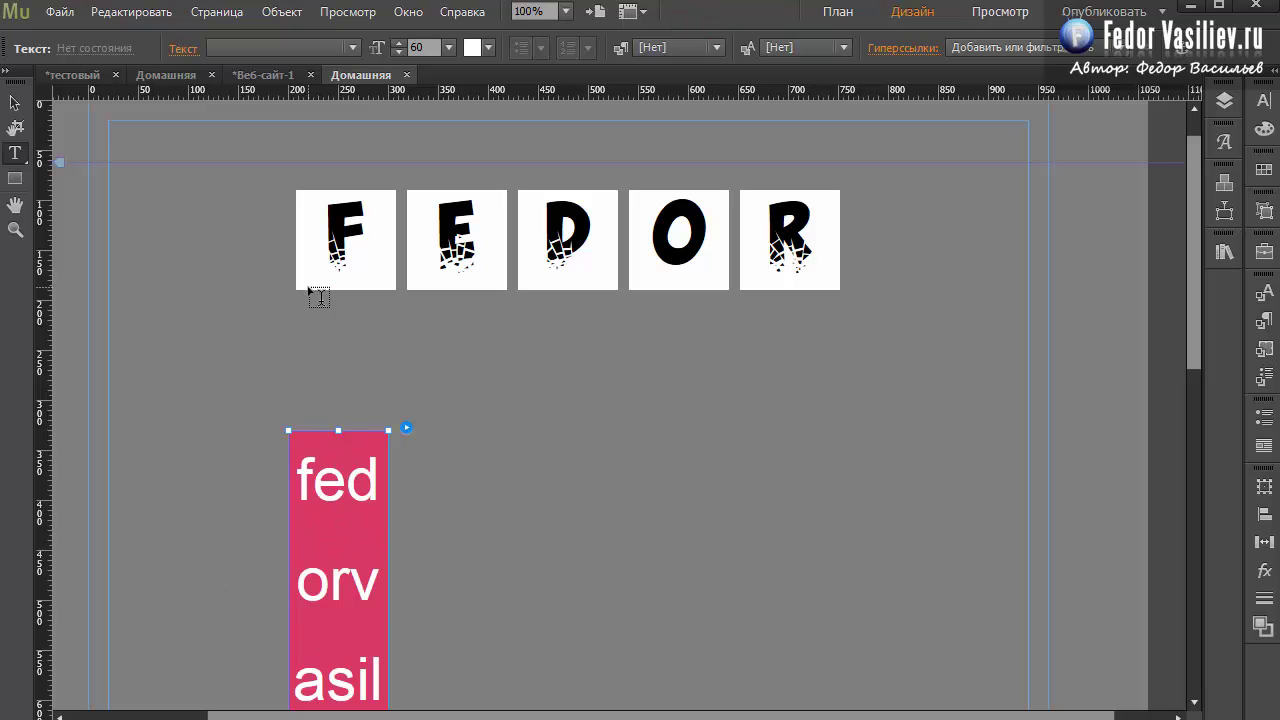
click(354, 47)
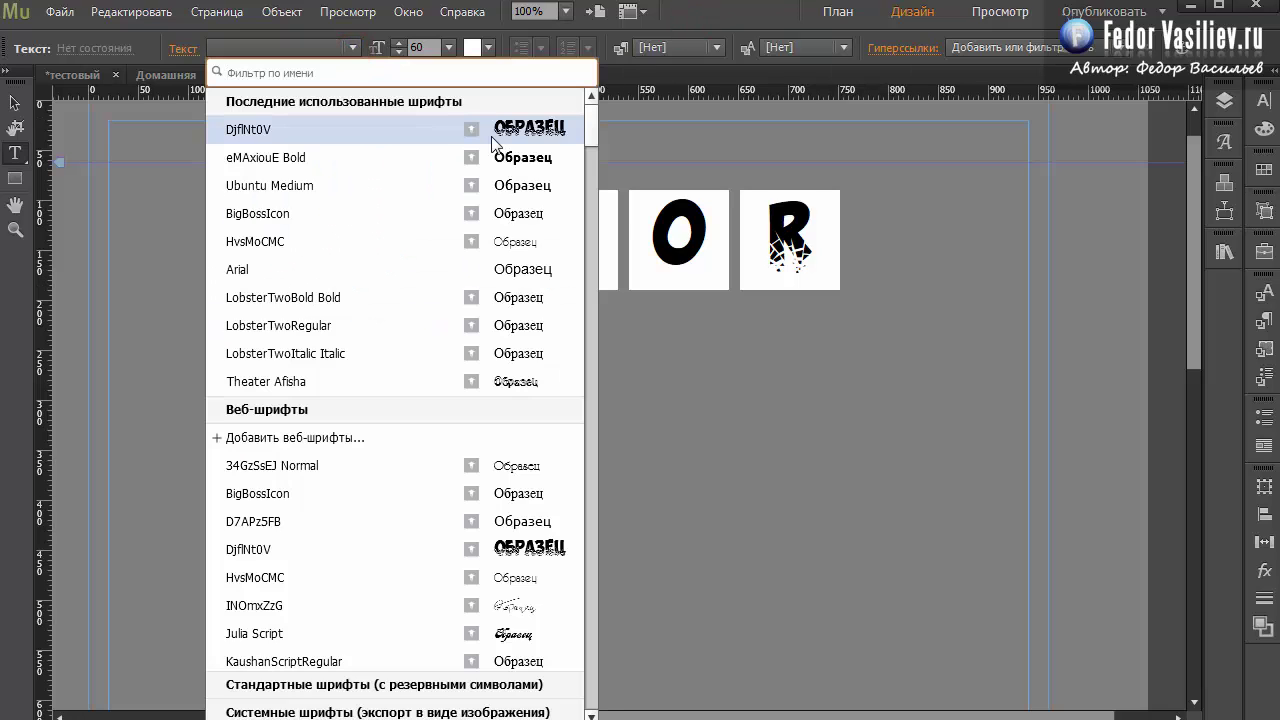
click(323, 160)
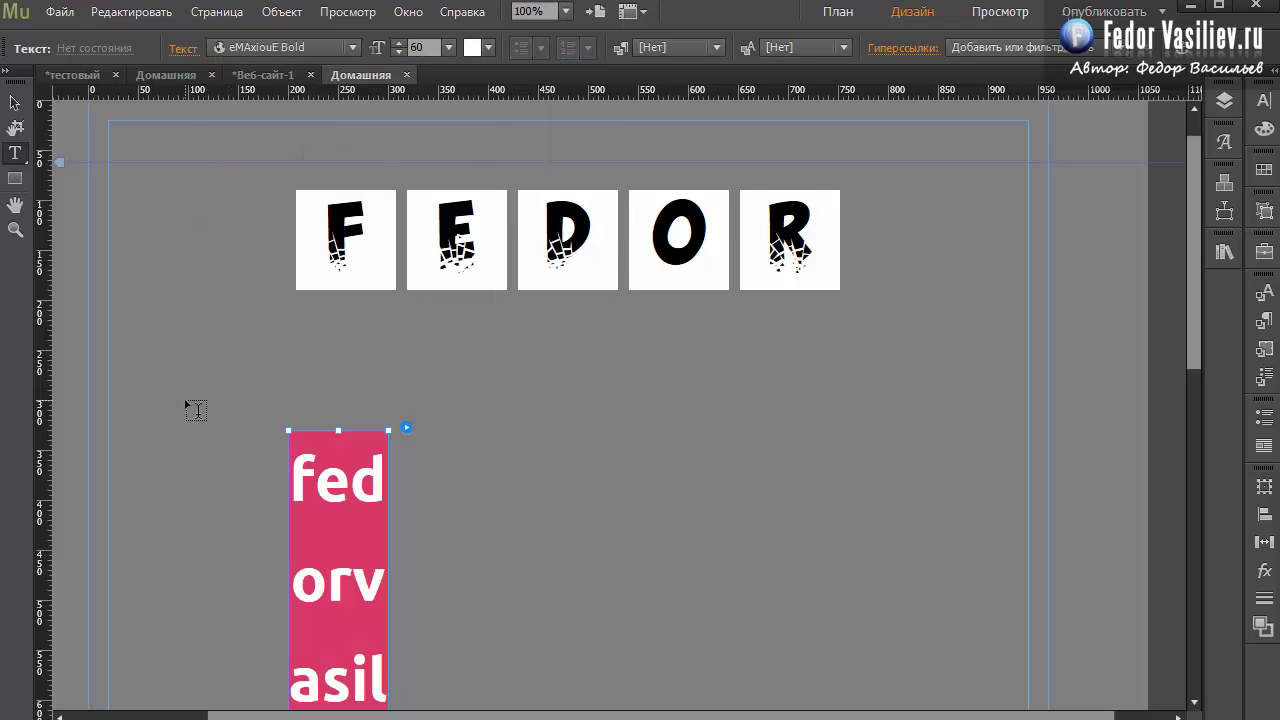
- Set the Cube Flip widget's width to 400
click(406, 428)
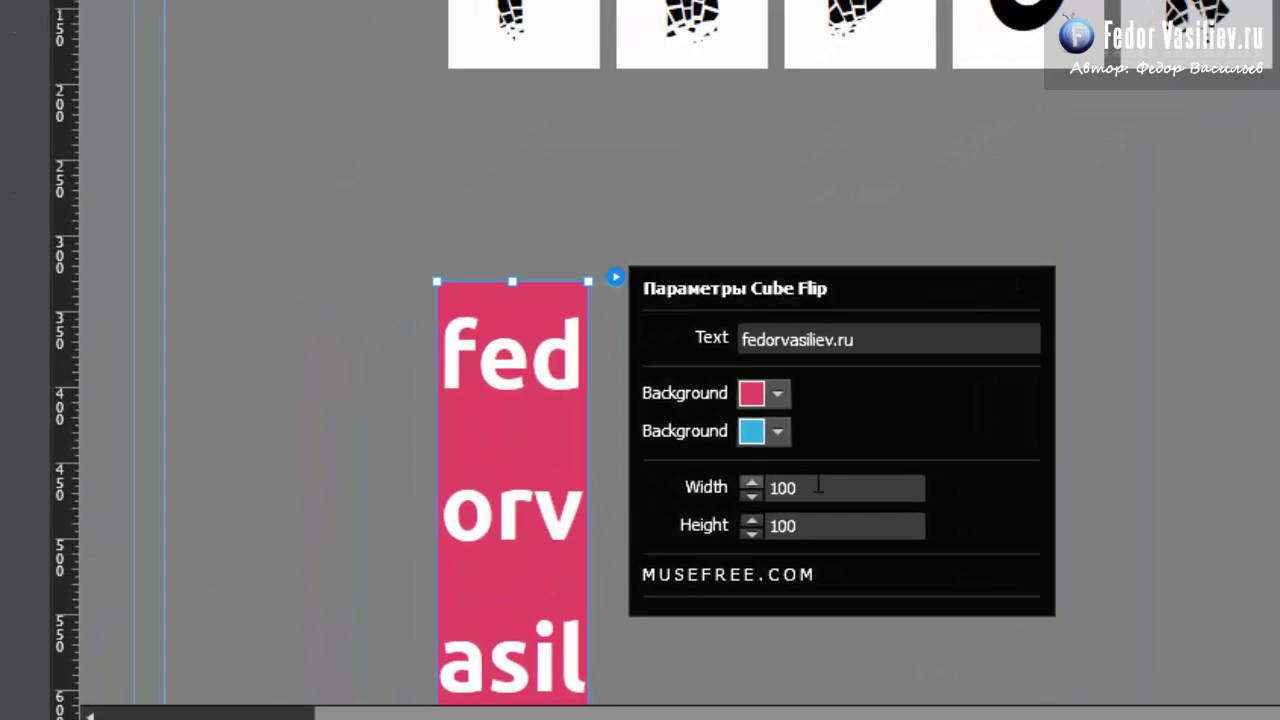
click(817, 482)
click(812, 480)
double_click(812, 480)
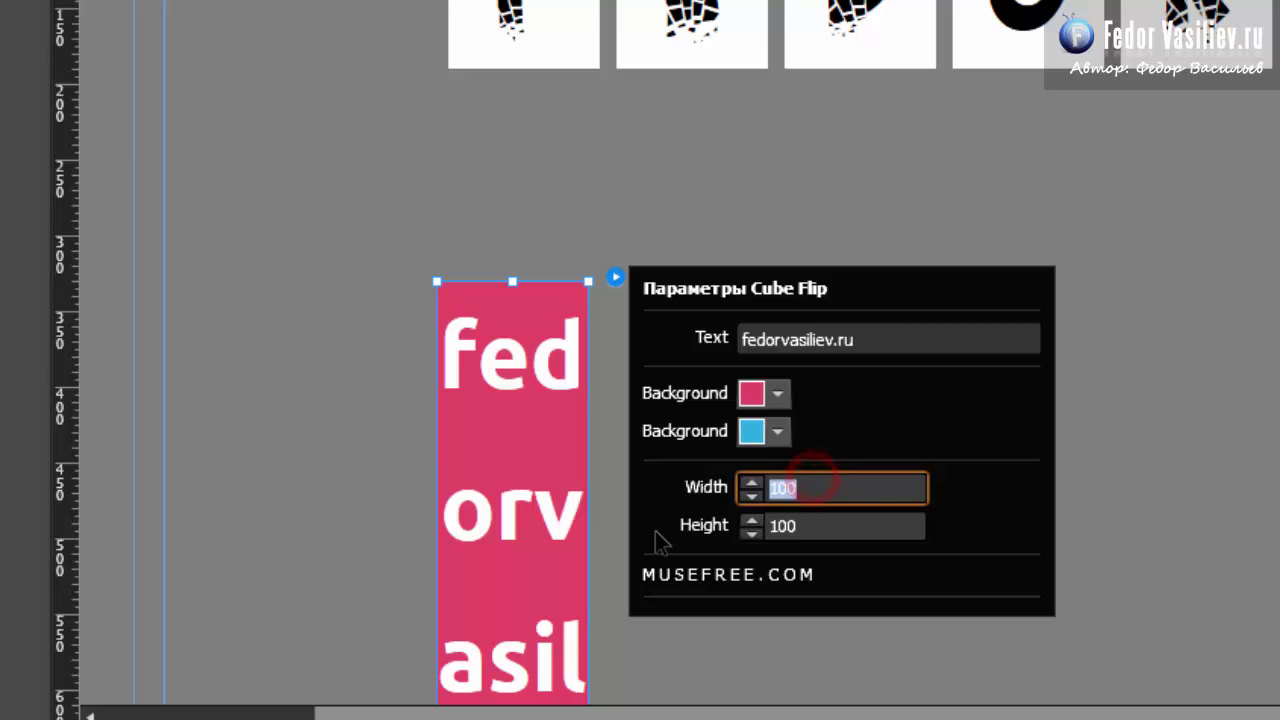
click(846, 528)
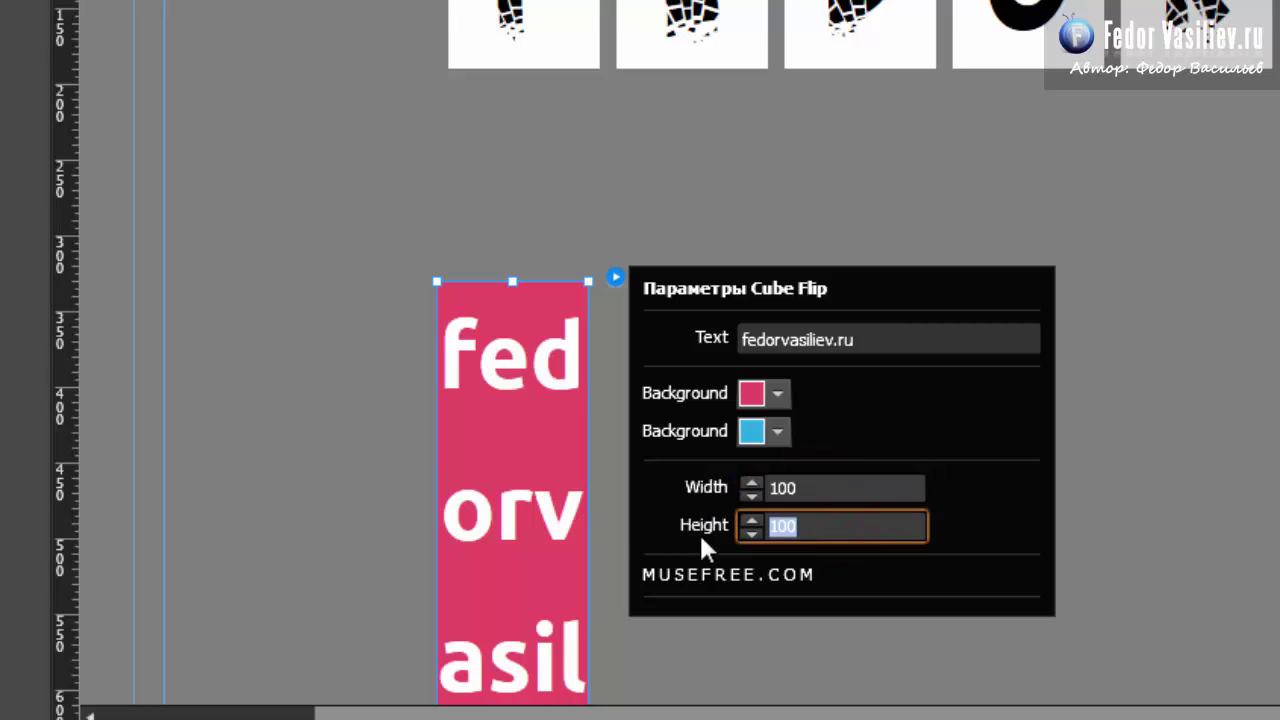
click(818, 486)
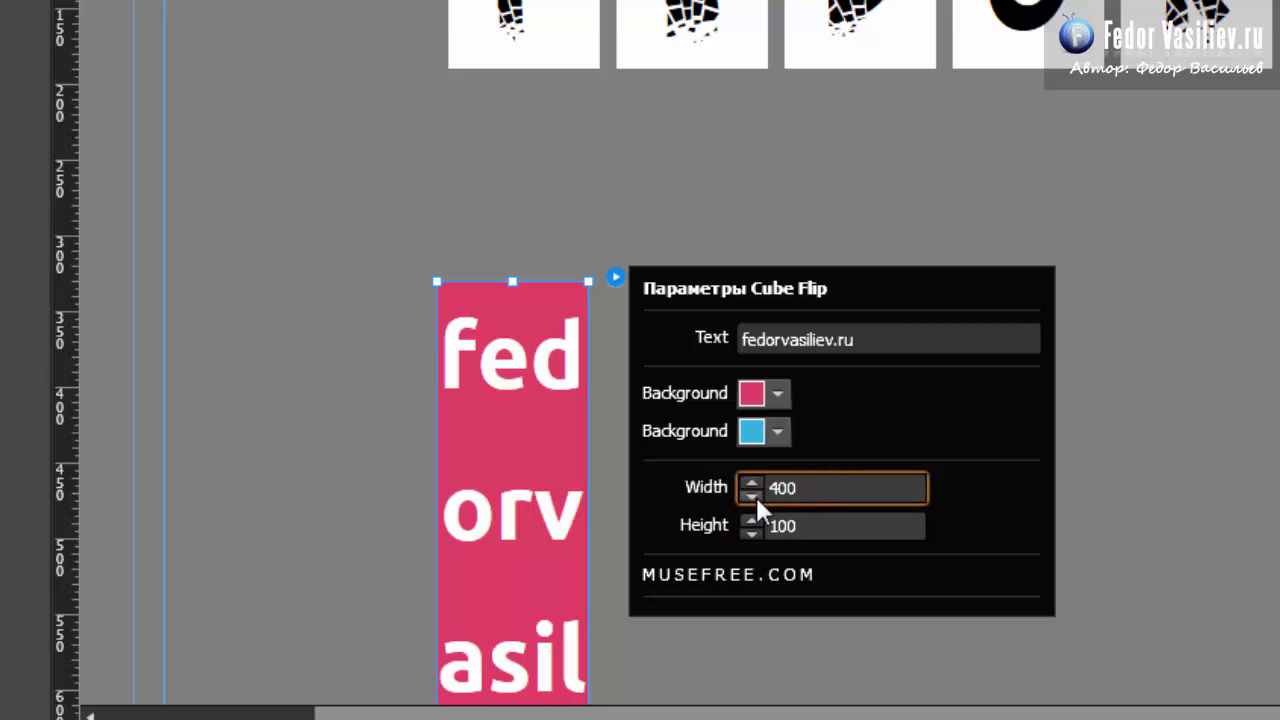
text(400)
key(Return)
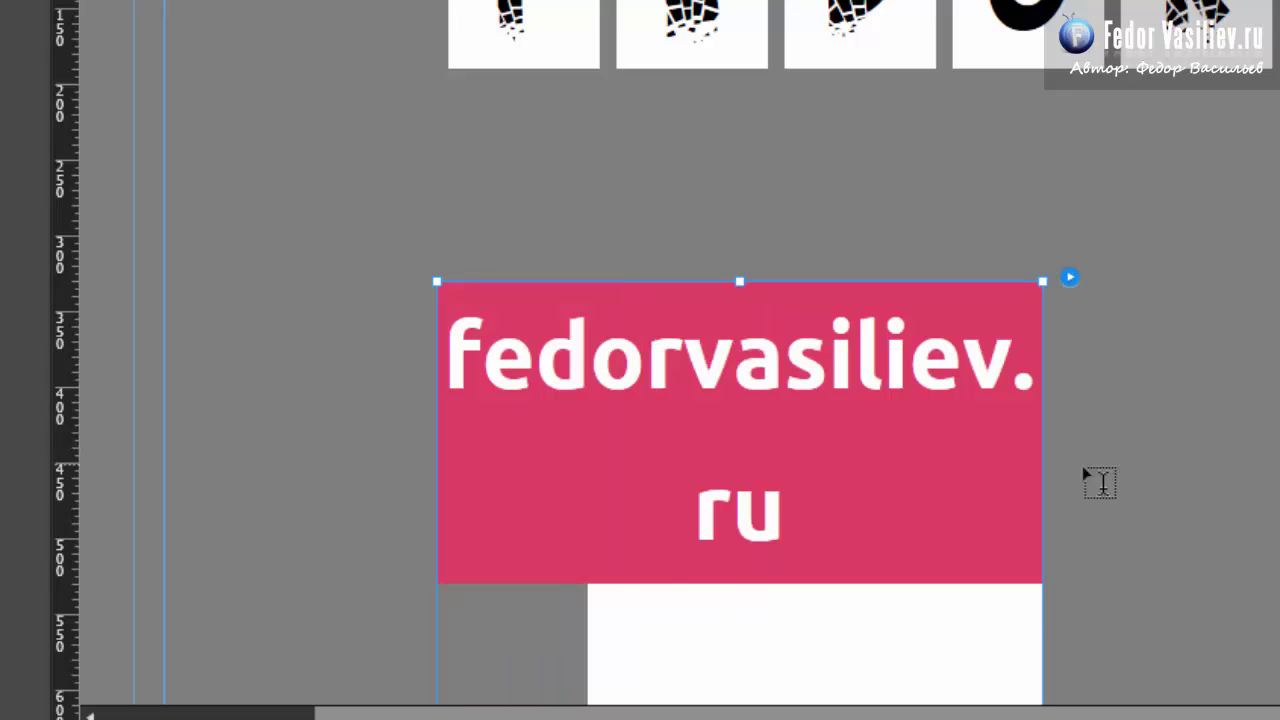
- Set the Cube Flip widget's width to 500 to widen the fedorvasiliev.ru banner
scroll(745, 437, down, 2)
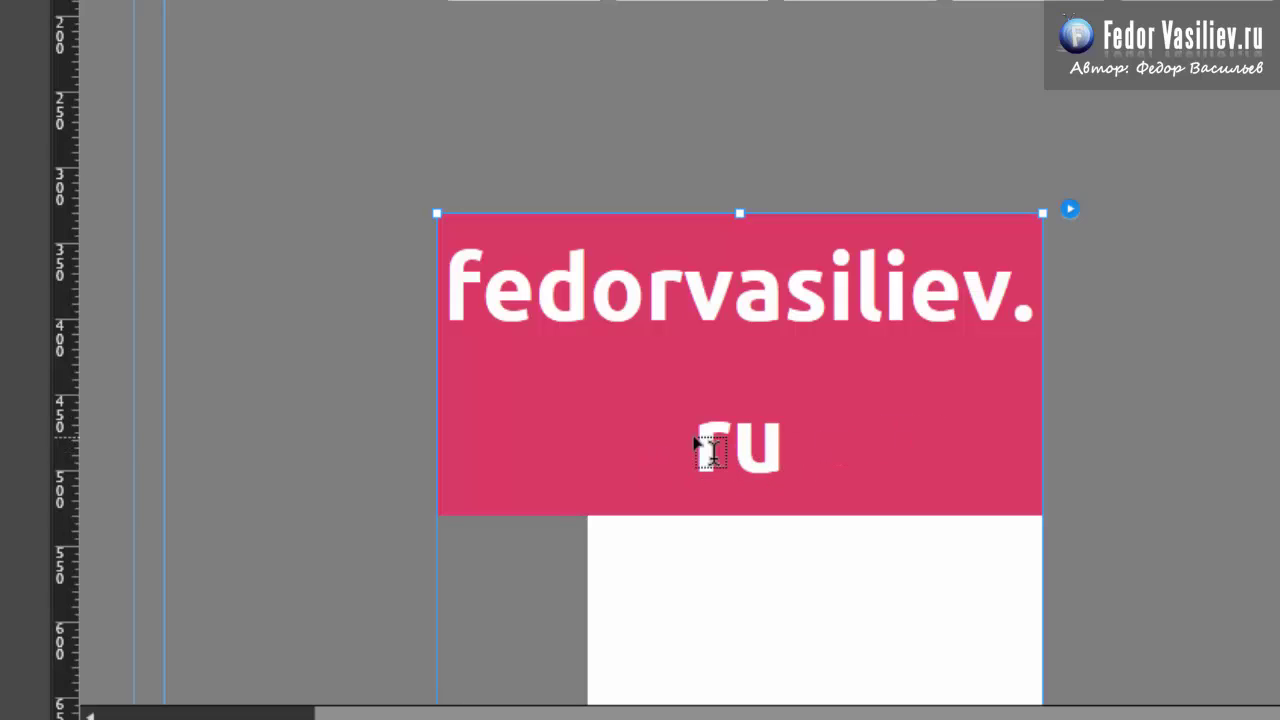
click(1070, 209)
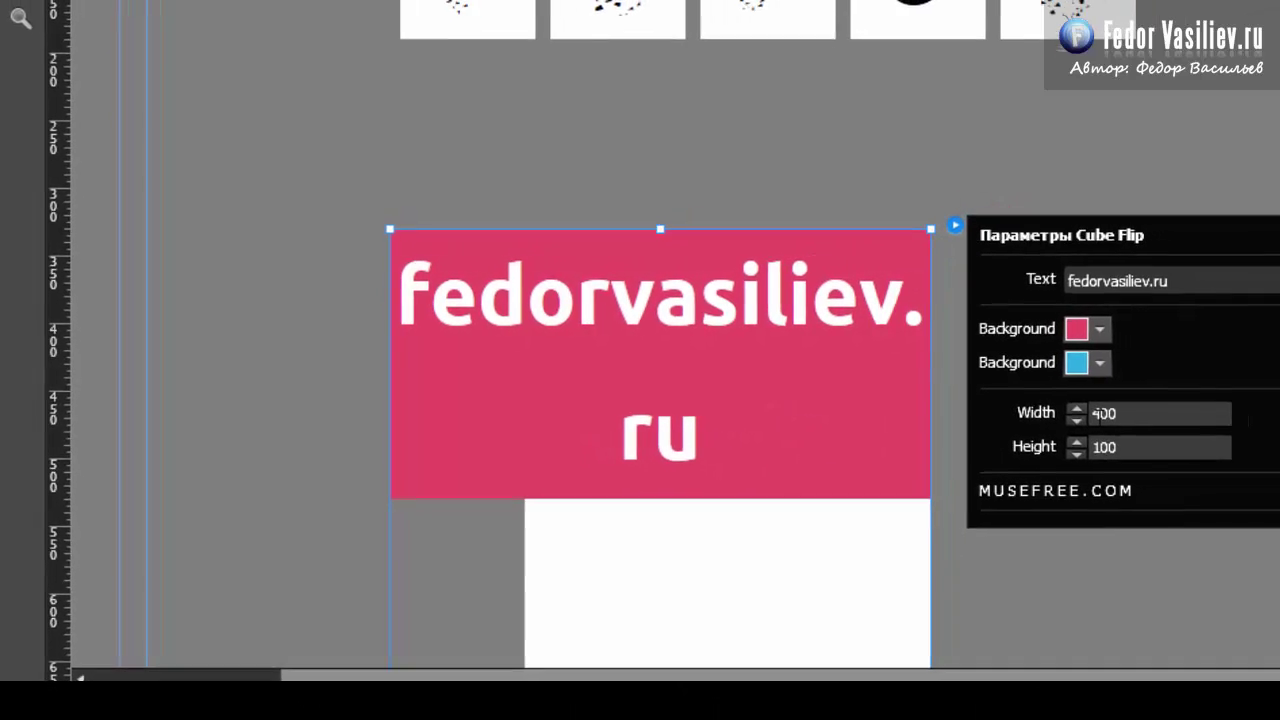
double_click(1176, 417)
text(500)
key(Return)
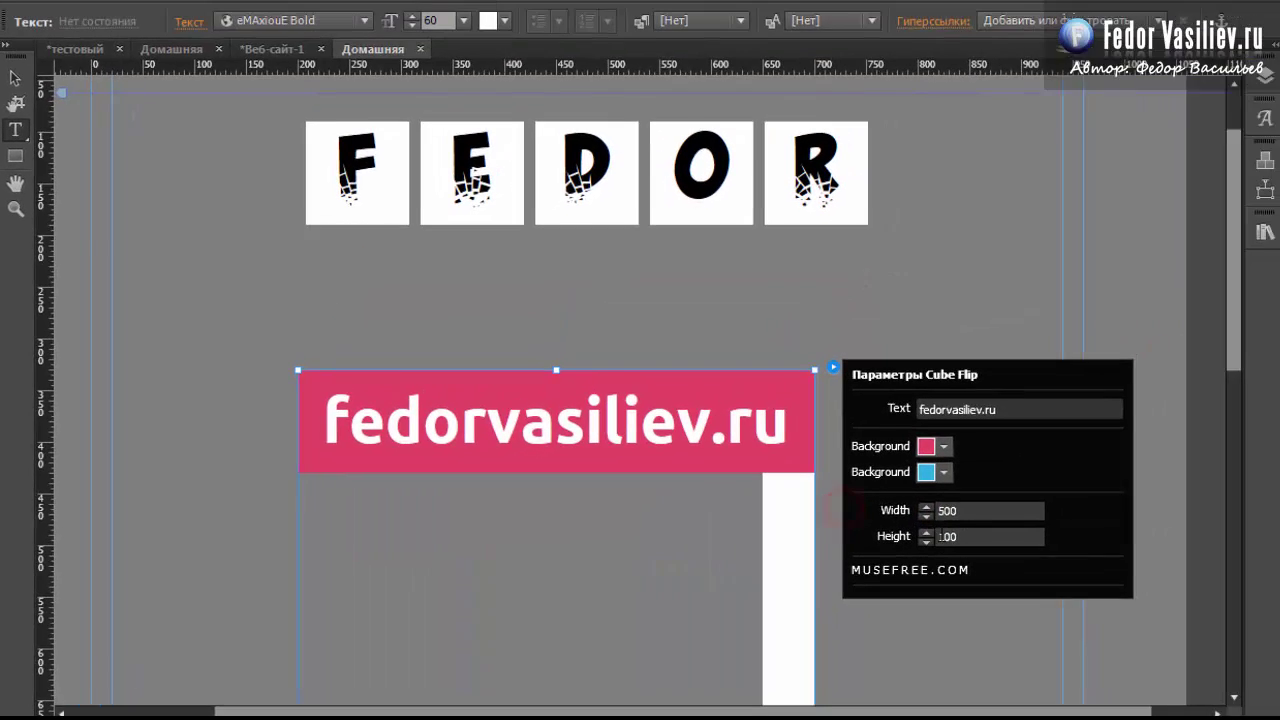
double_click(971, 515)
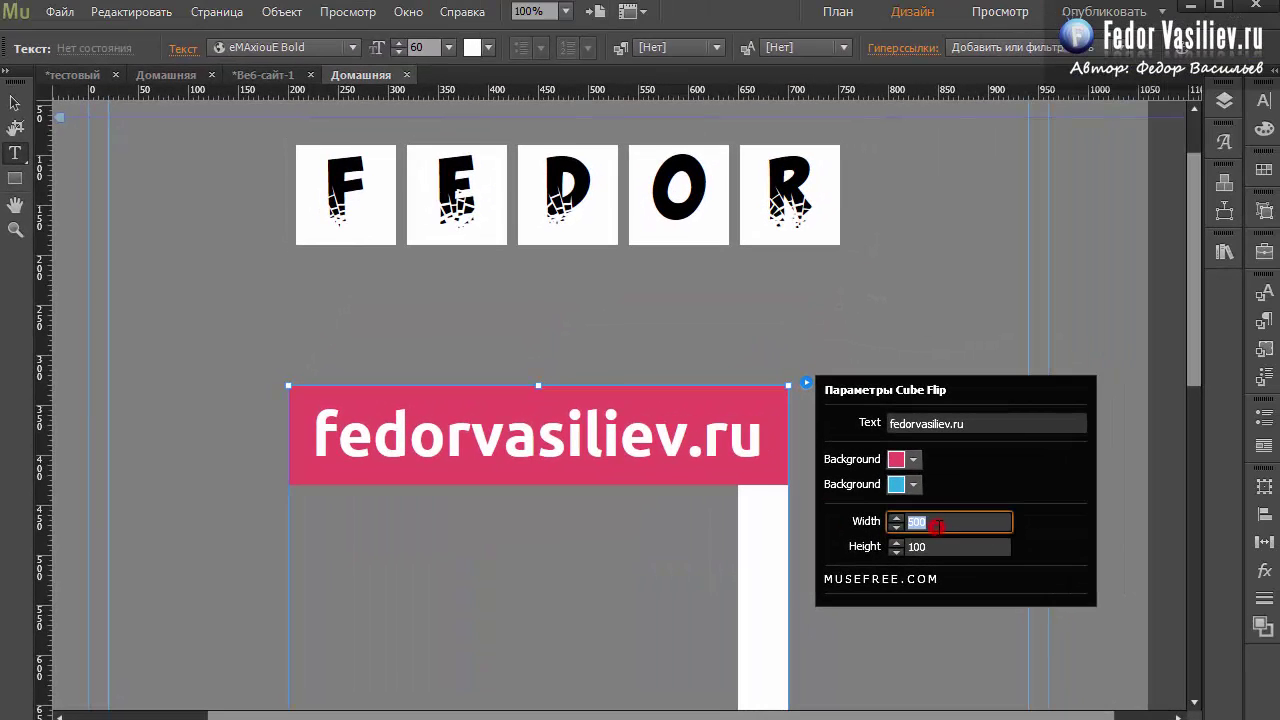
- Shorten the widget's frame to about 200 px high and move it just beneath the FEDOR letters
drag(1193, 360, 1192, 658)
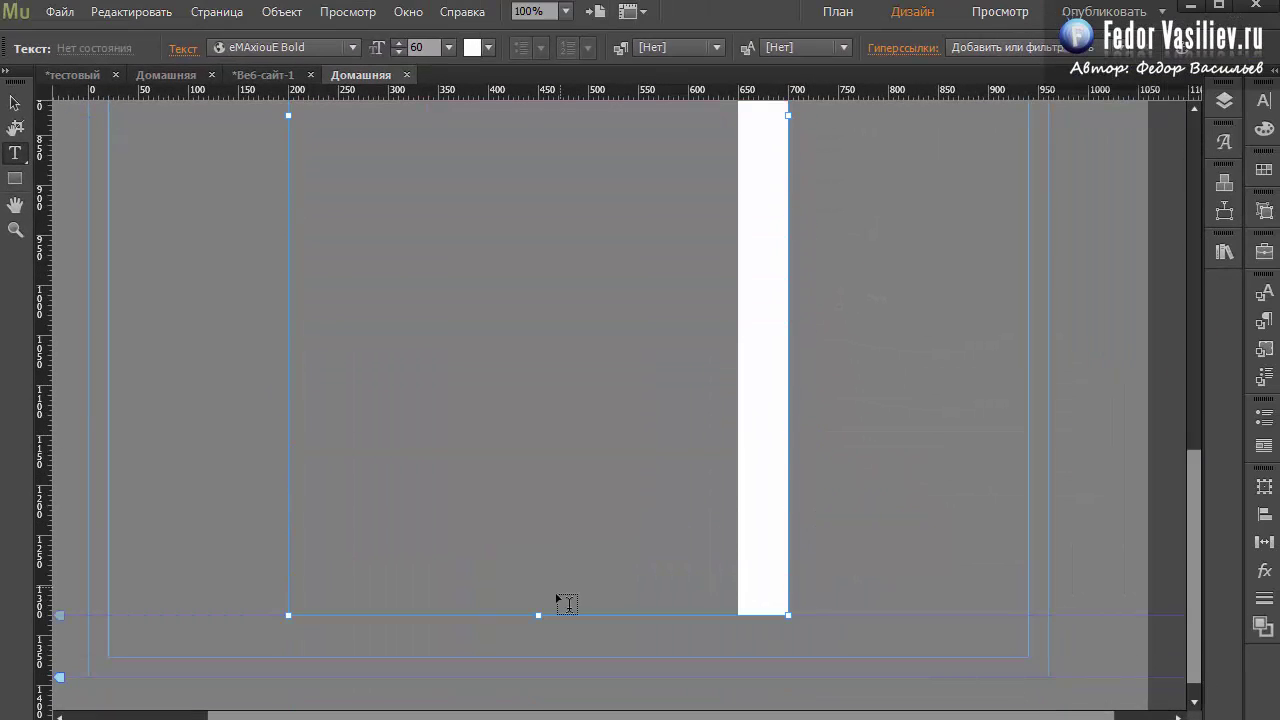
click(14, 103)
drag(540, 617, 528, 128)
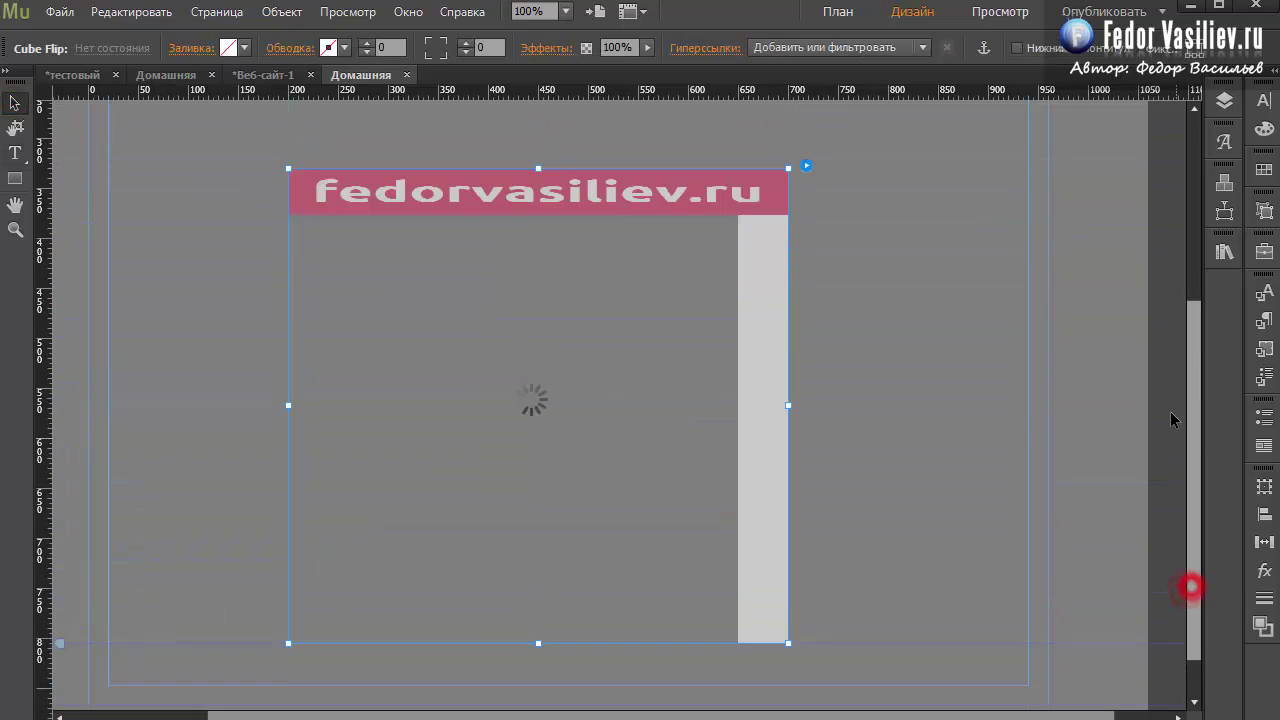
drag(535, 687, 532, 315)
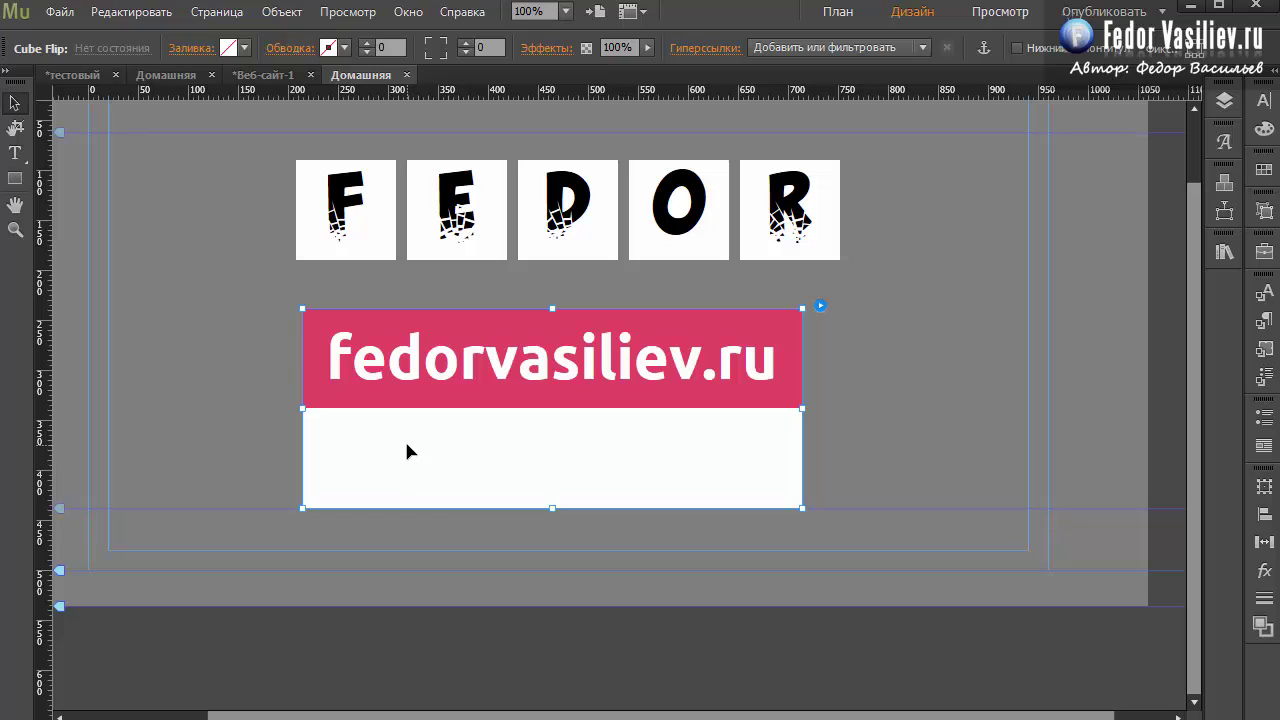
- Preview the page with the Cube Flip widgets in the browser
click(279, 440)
click(60, 12)
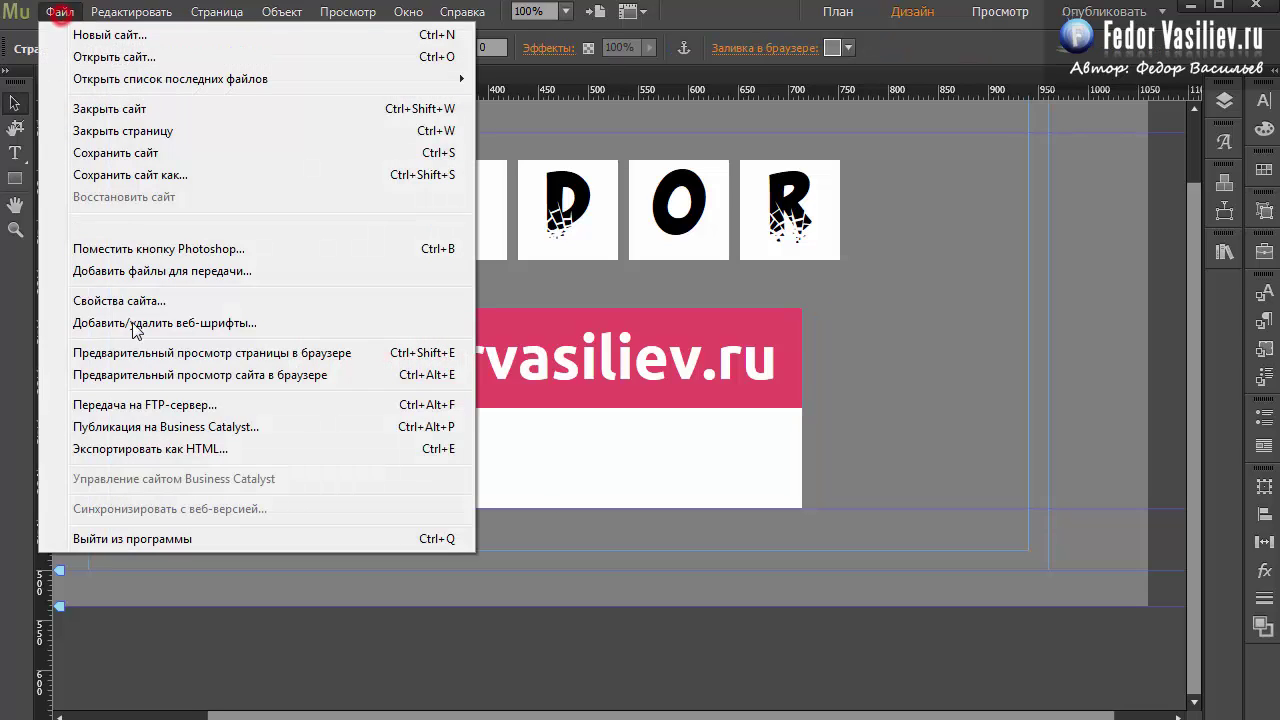
click(157, 352)
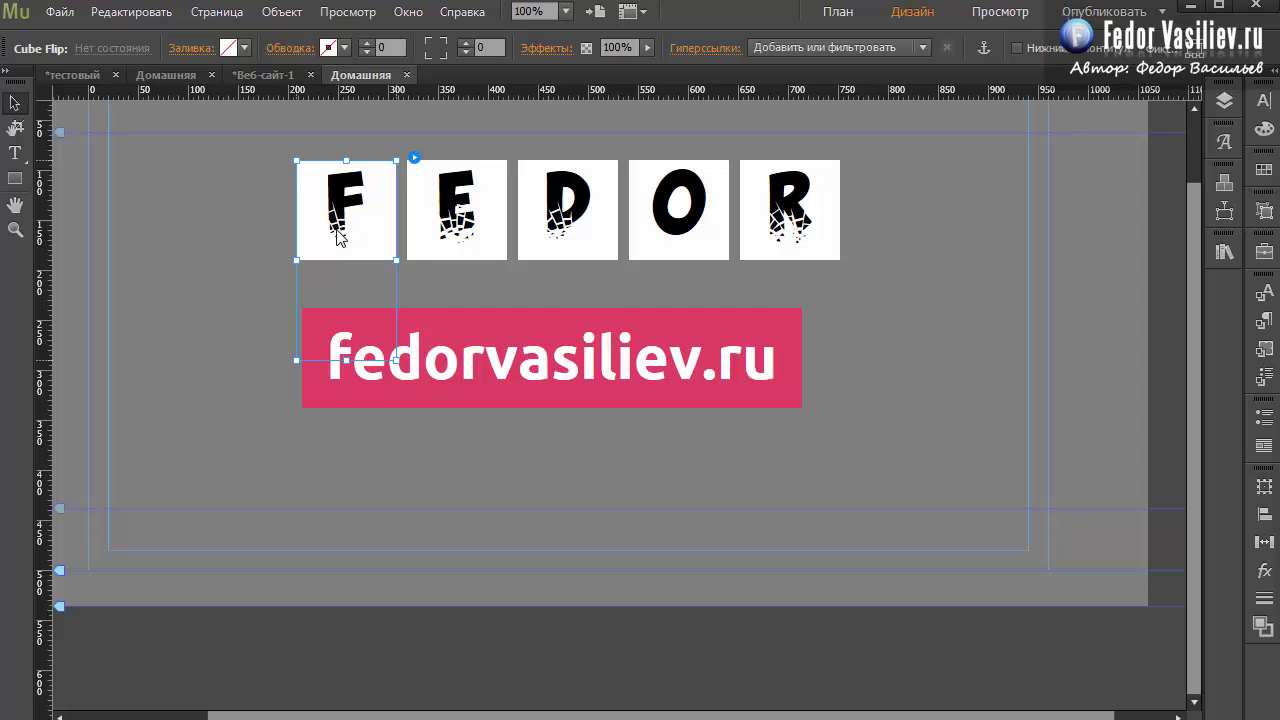
click(432, 245)
click(679, 214)
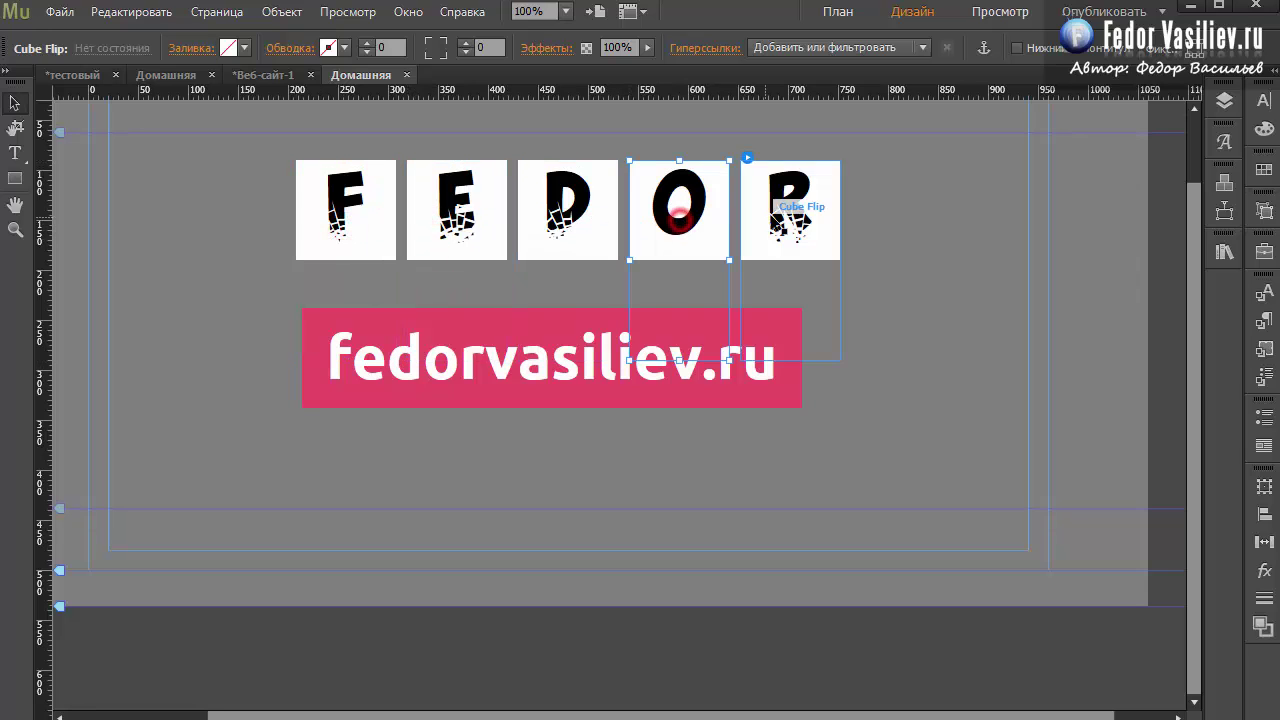
- Delete the E, D, O and R Cube Flip widgets from the row, leaving only the F widget
click(908, 177)
drag(934, 152, 448, 248)
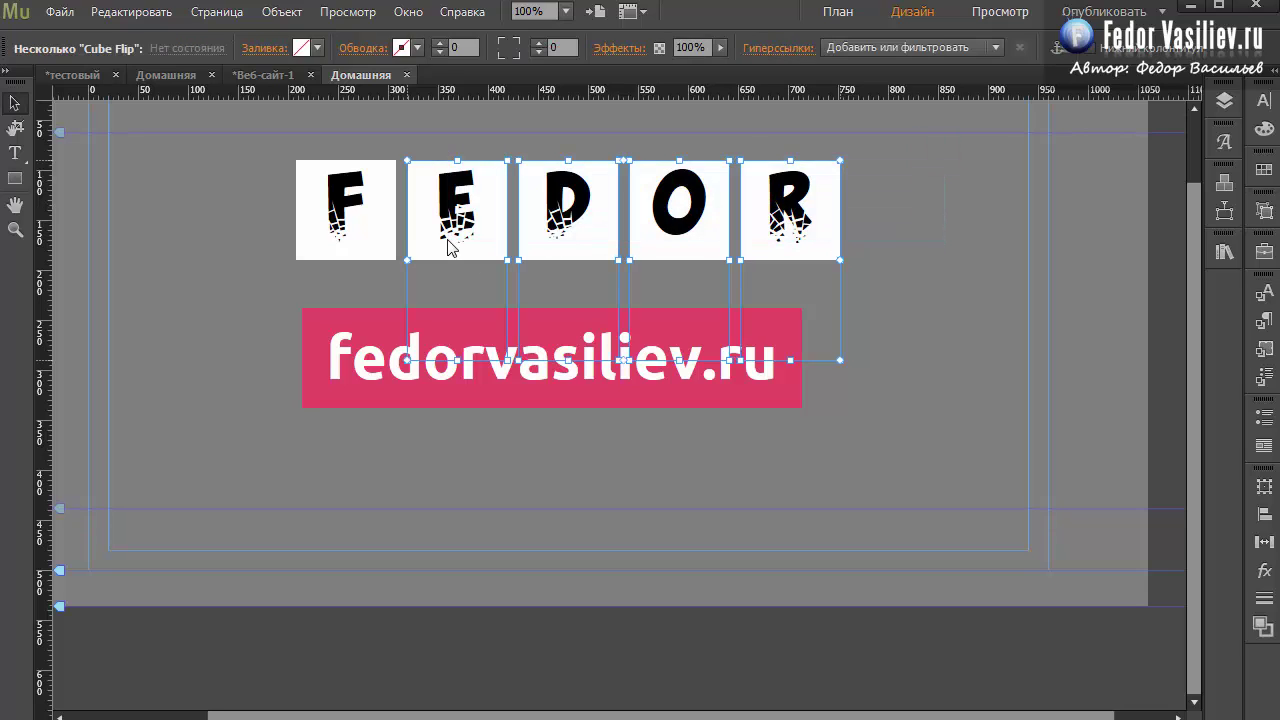
key(Delete)
- Move the fedorvasiliev.ru banner about 50 px lower and place the F widget above the banner's left part
drag(335, 225, 456, 219)
drag(577, 355, 577, 425)
click(434, 229)
drag(434, 222, 390, 217)
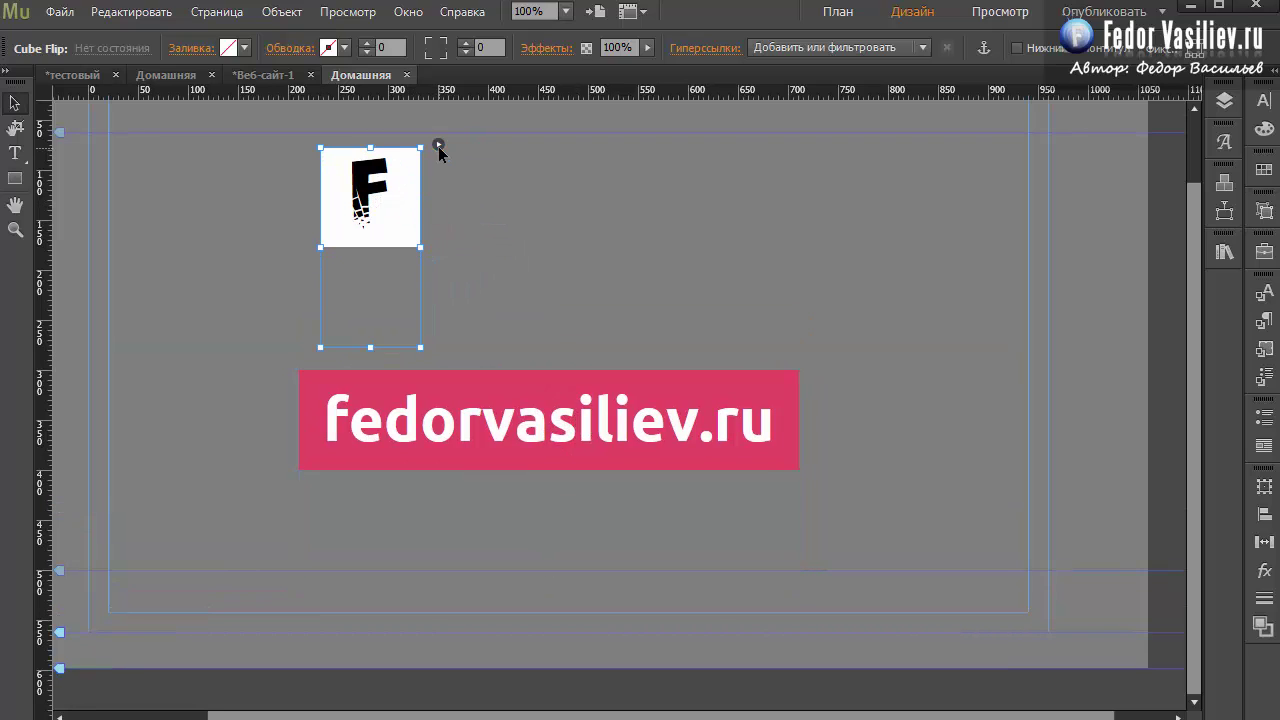
- Check the F widget's options and place two copies of it in a row to the right of the original
click(438, 146)
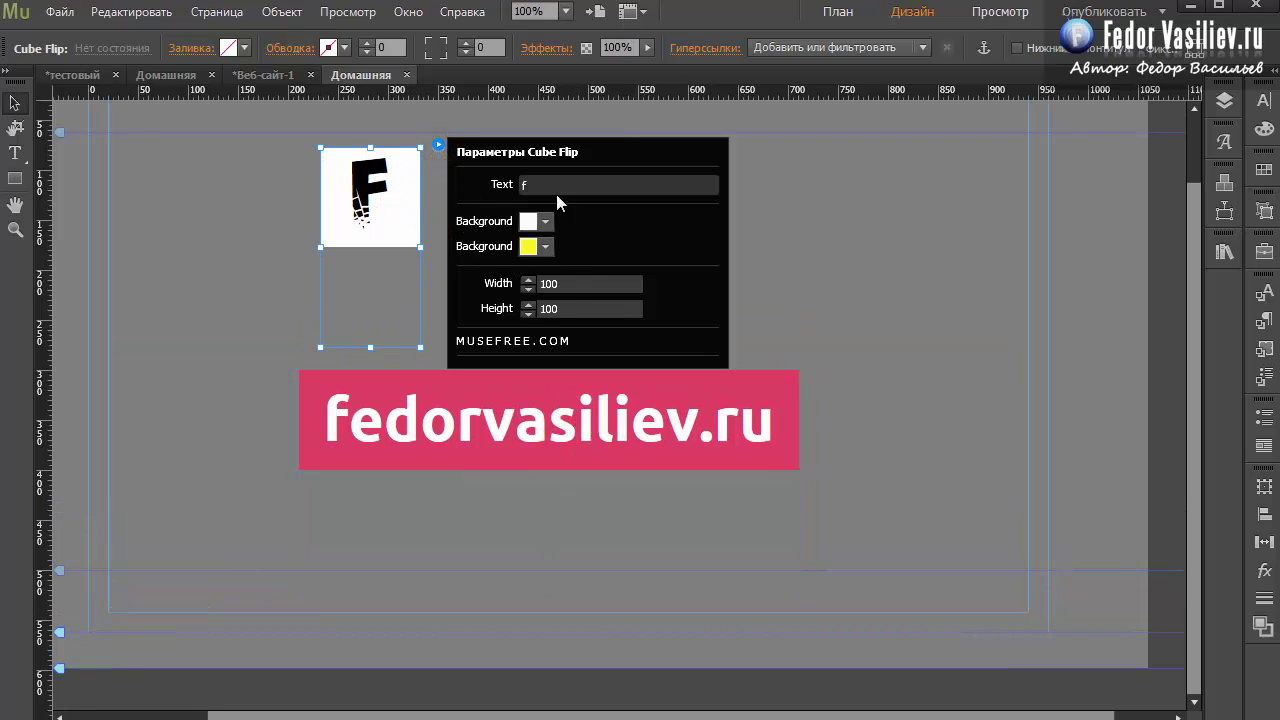
click(360, 200)
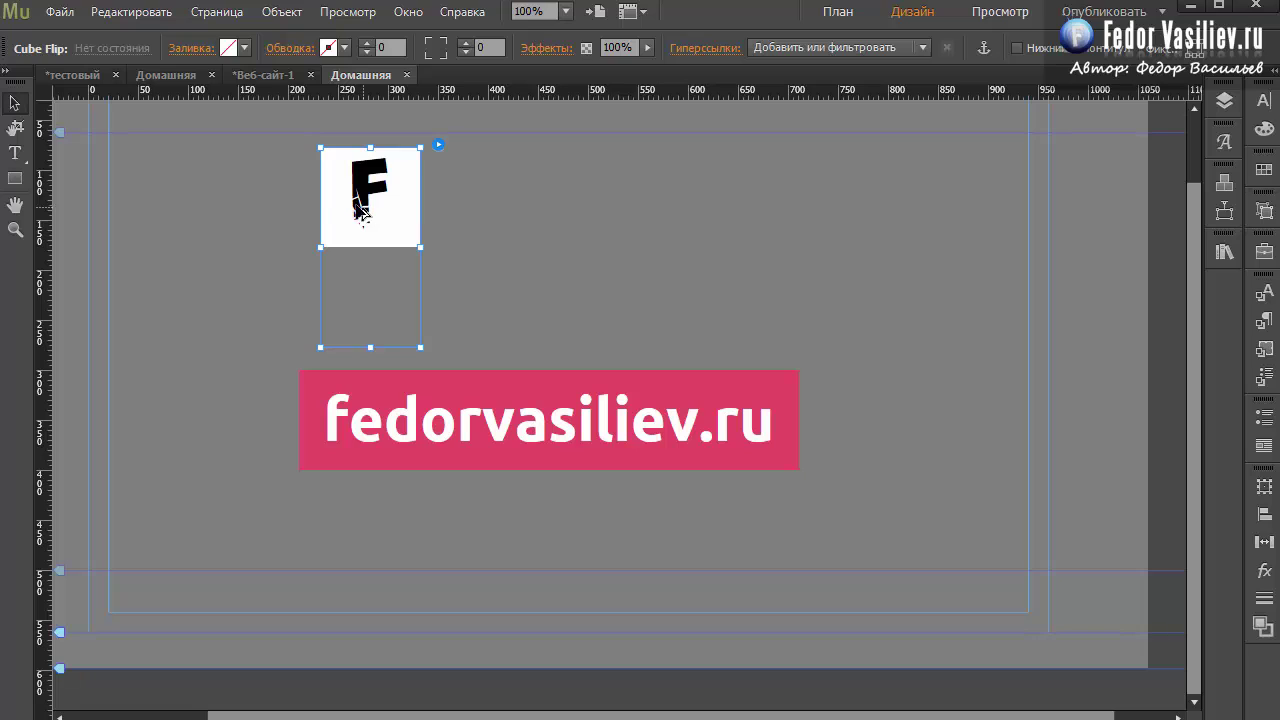
drag(358, 208, 465, 204)
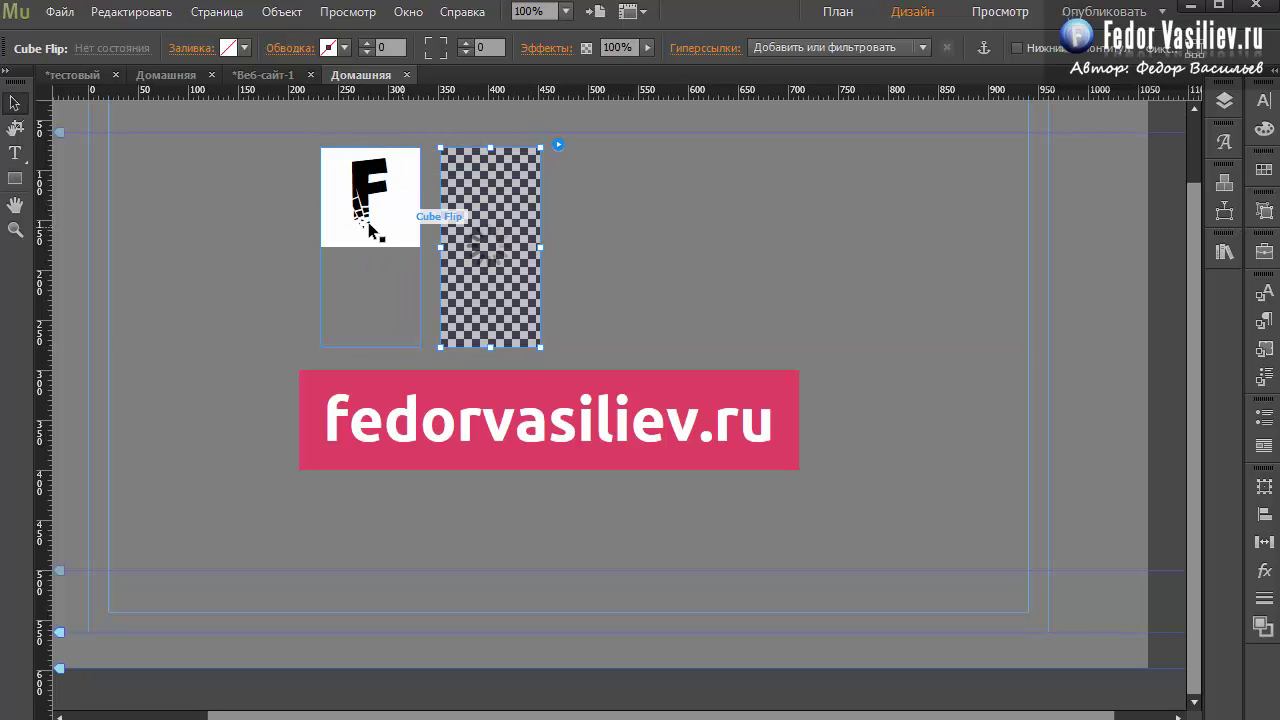
click(406, 206)
drag(362, 210, 594, 209)
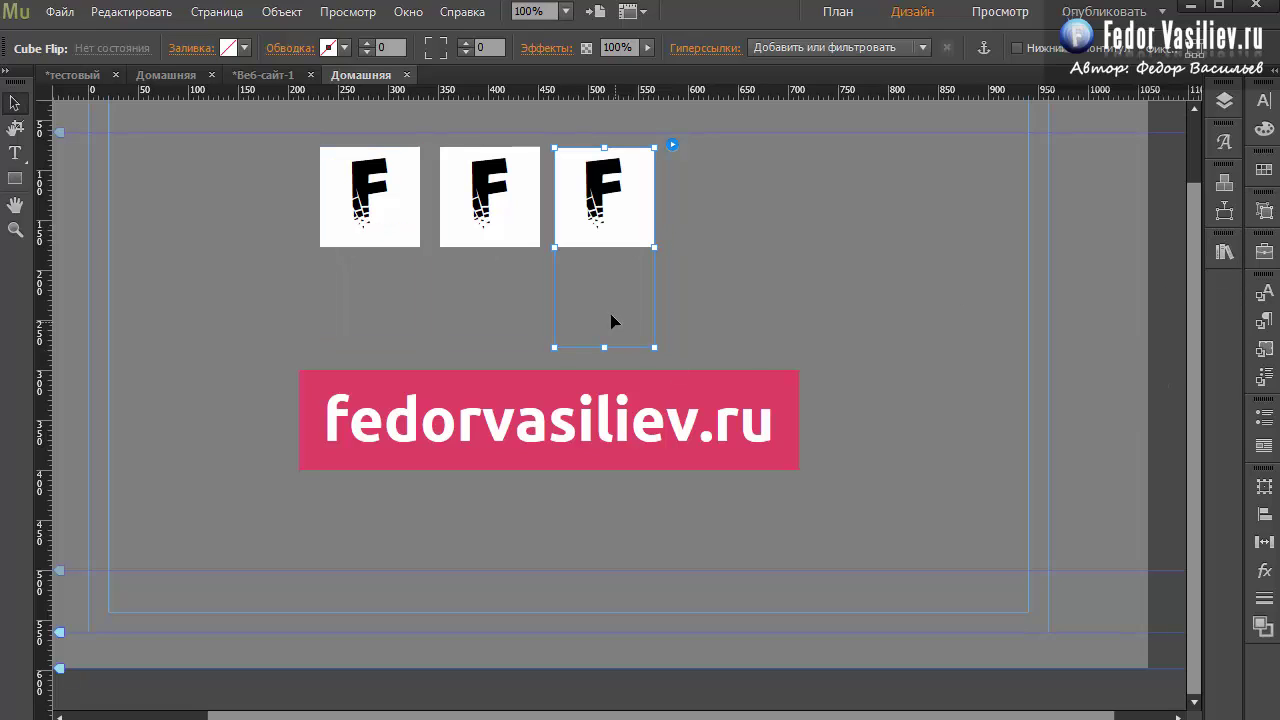
- Set the text of the middle Cube Flip copy to "e"
click(508, 214)
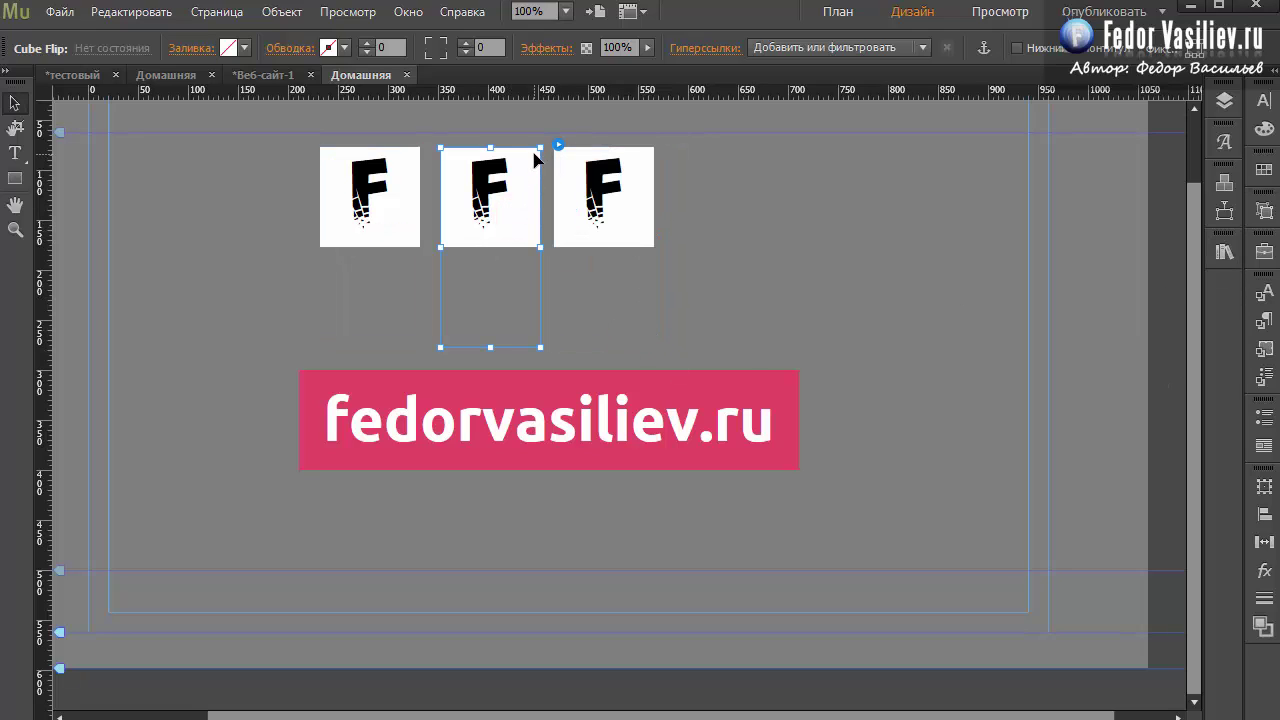
click(580, 177)
click(505, 180)
click(558, 145)
click(660, 185)
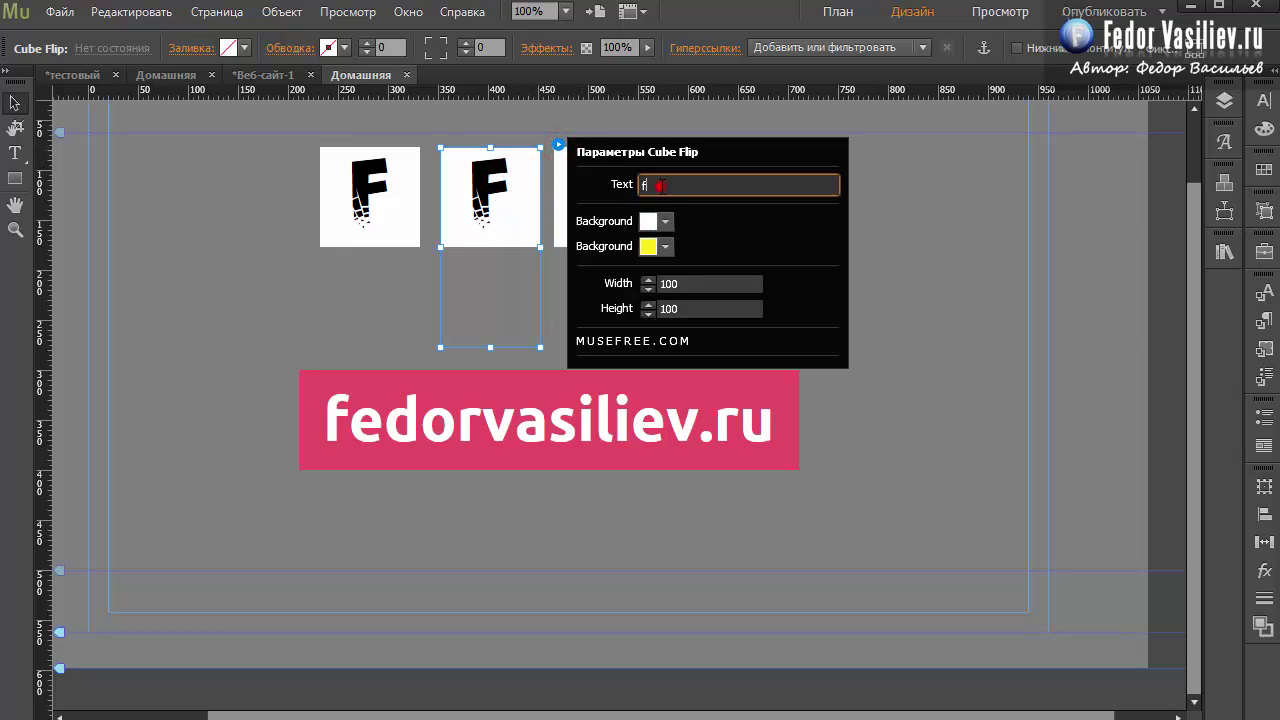
text(e)
click(561, 235)
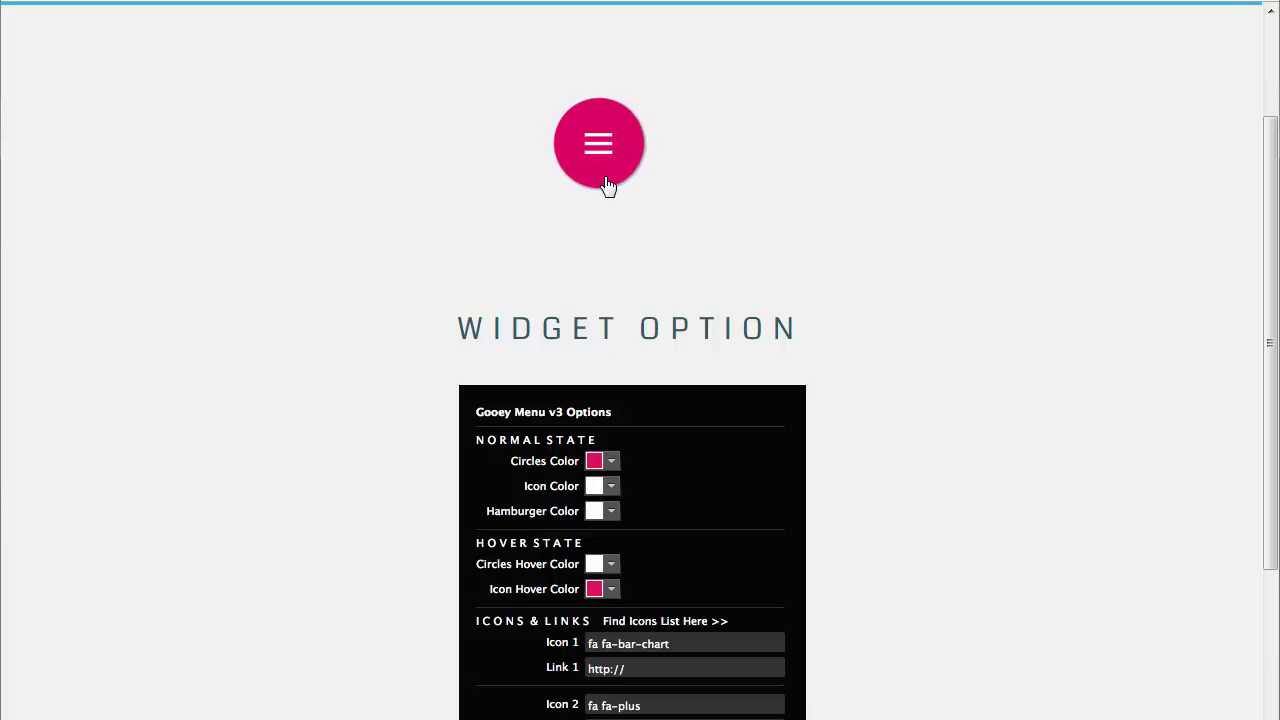
- Try the Gooey Menu v3 and v2 demos in the browser by expanding their circular menus
click(605, 183)
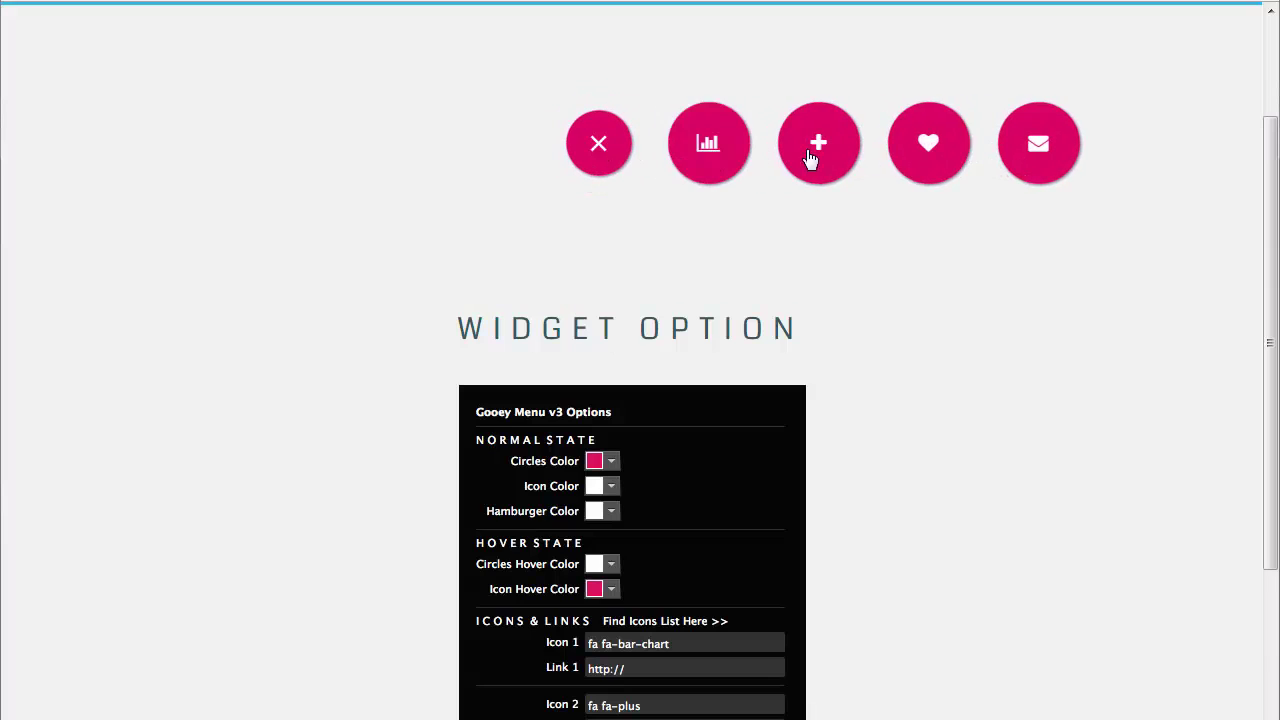
click(598, 145)
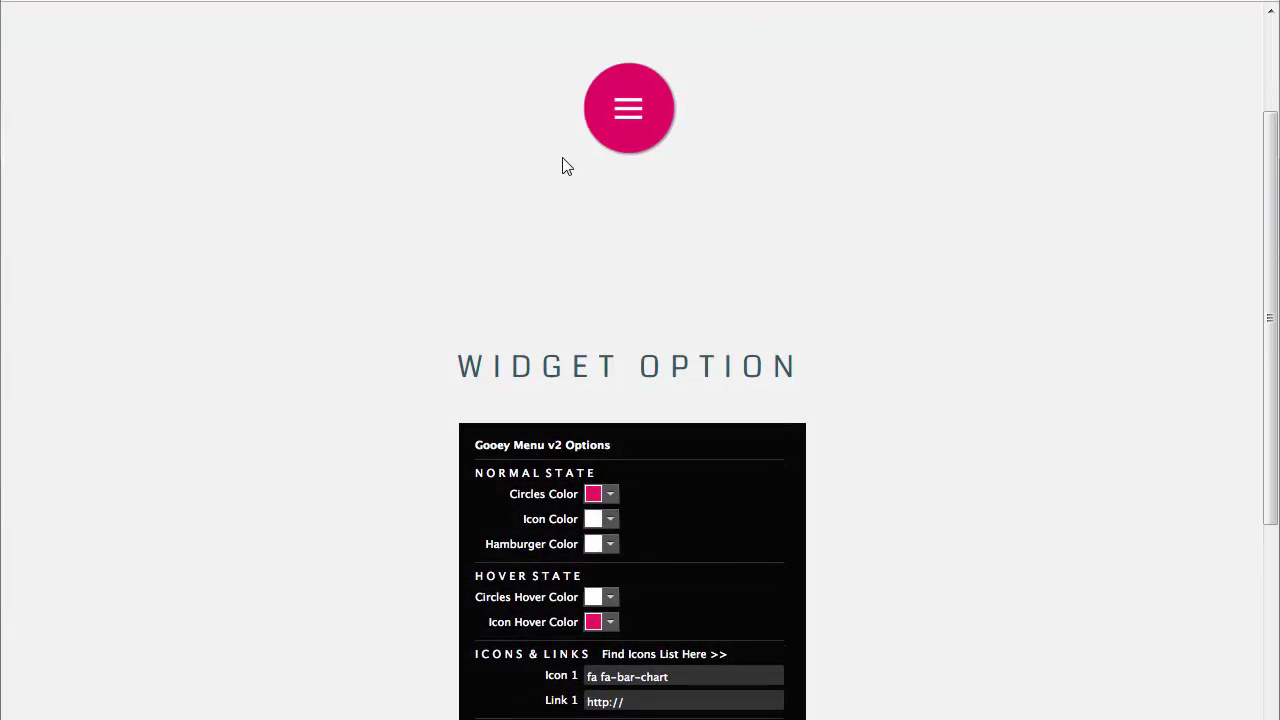
click(628, 110)
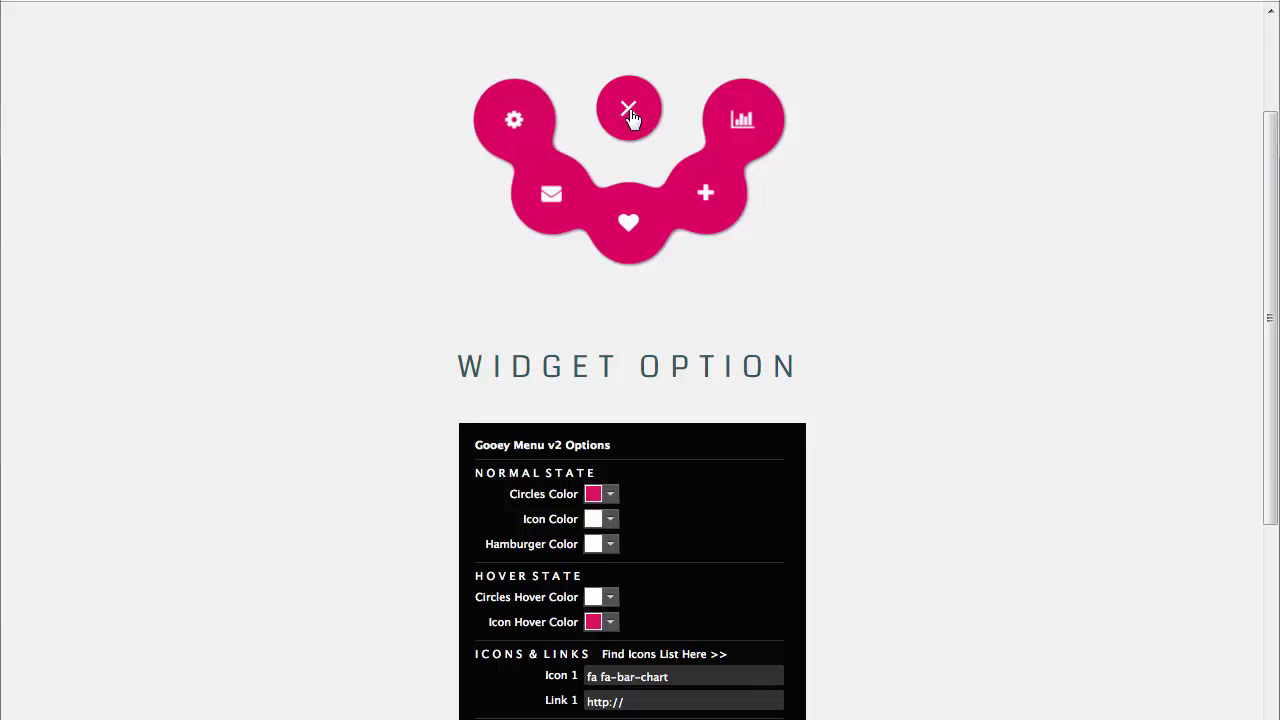